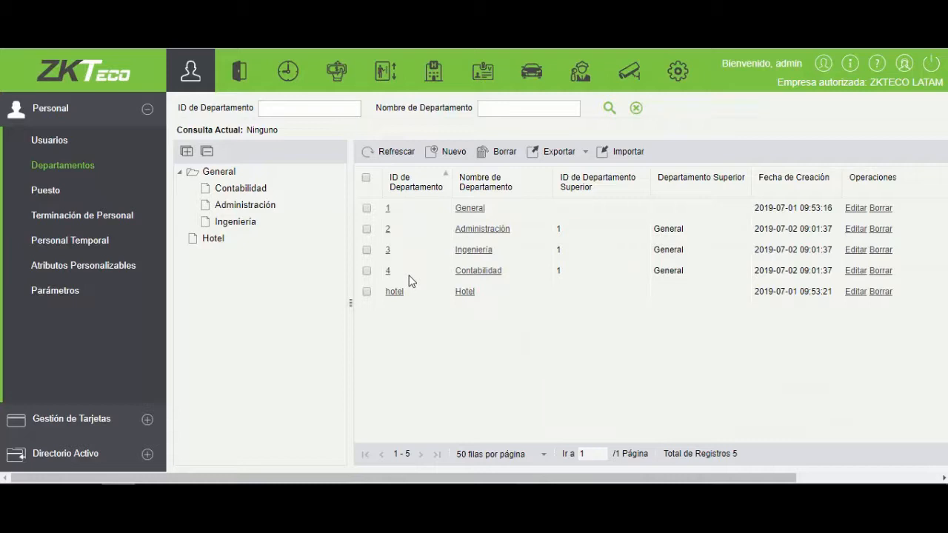
- Delete the departments Administración, Ingeniería and Contabilidad
{"action": "left_click", "coordinate": [366, 229]}
{"action": "left_click", "coordinate": [367, 250]}
{"action": "left_click", "coordinate": [367, 271]}
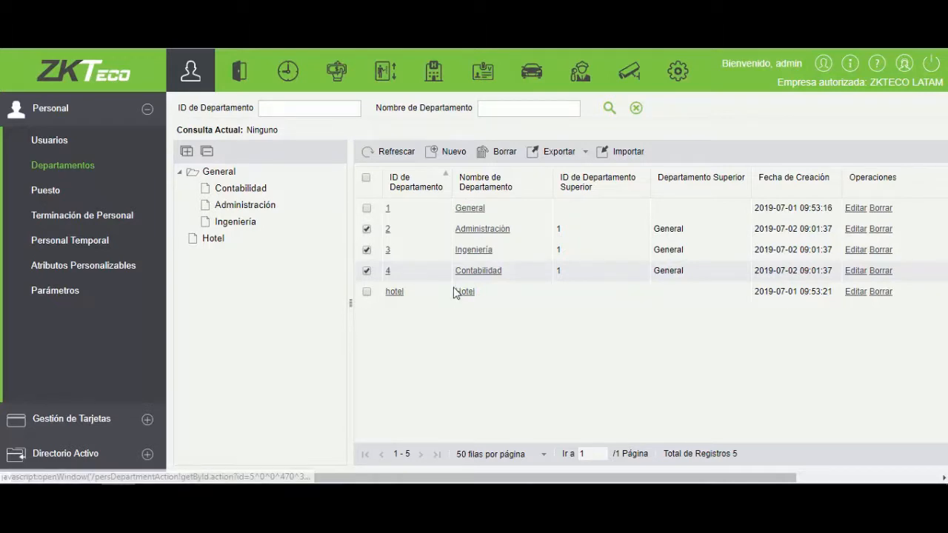
{"action": "left_click", "coordinate": [495, 157]}
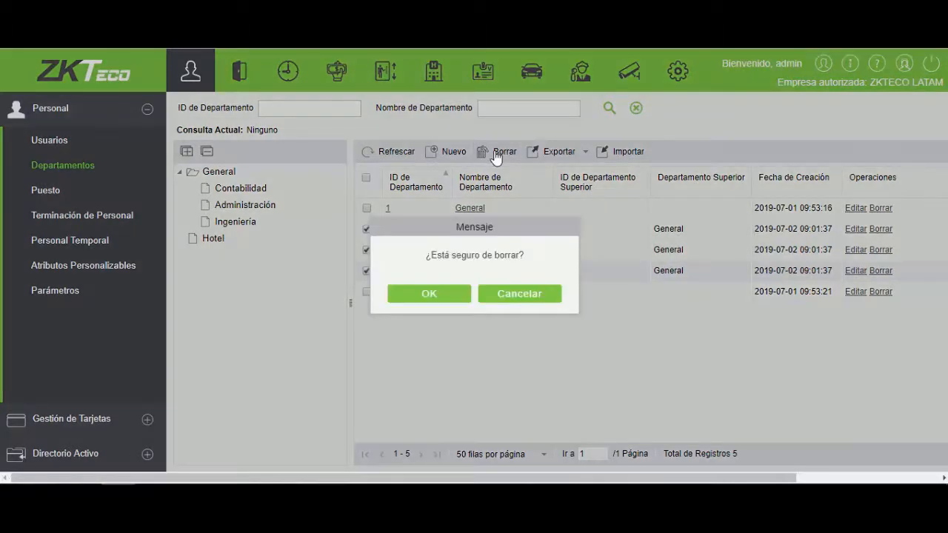
{"action": "left_click", "coordinate": [433, 293]}
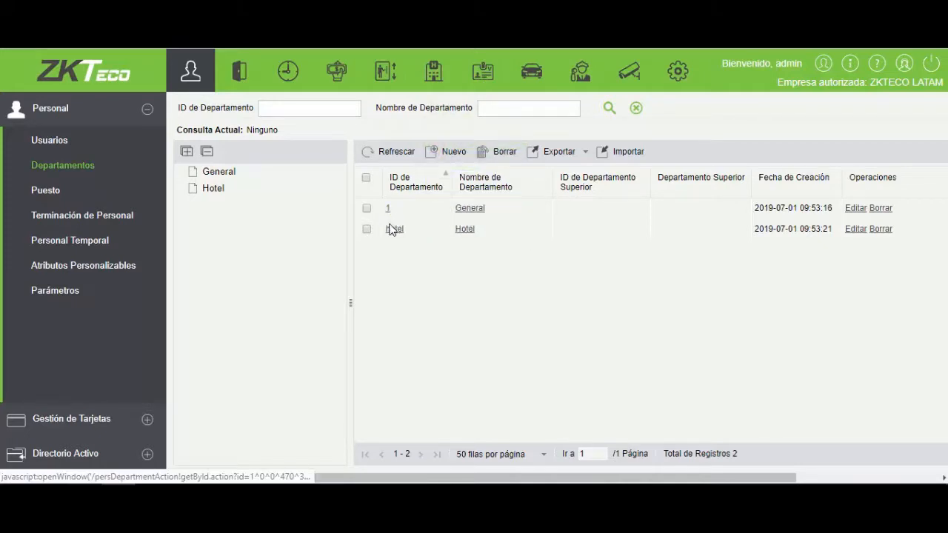
- Export the department import template (Plantilla de Importación de Departamentos) as an EXCEL file
{"action": "left_click", "coordinate": [604, 156]}
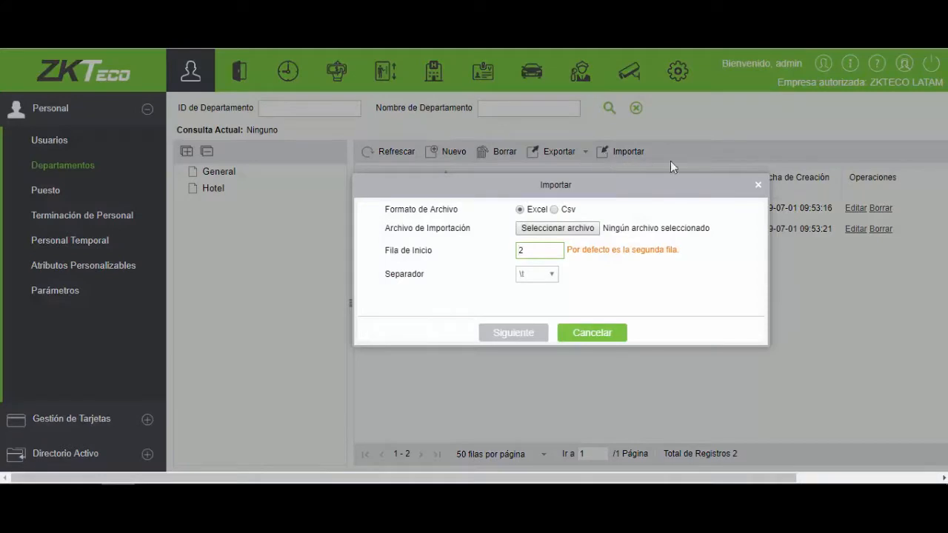
{"action": "left_click", "coordinate": [755, 185]}
{"action": "left_click", "coordinate": [582, 151]}
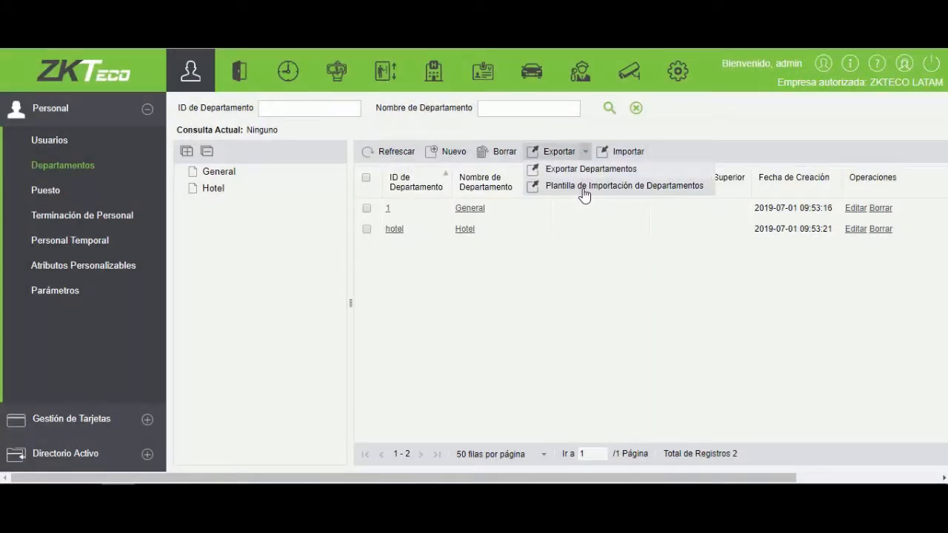
{"action": "left_click", "coordinate": [584, 188]}
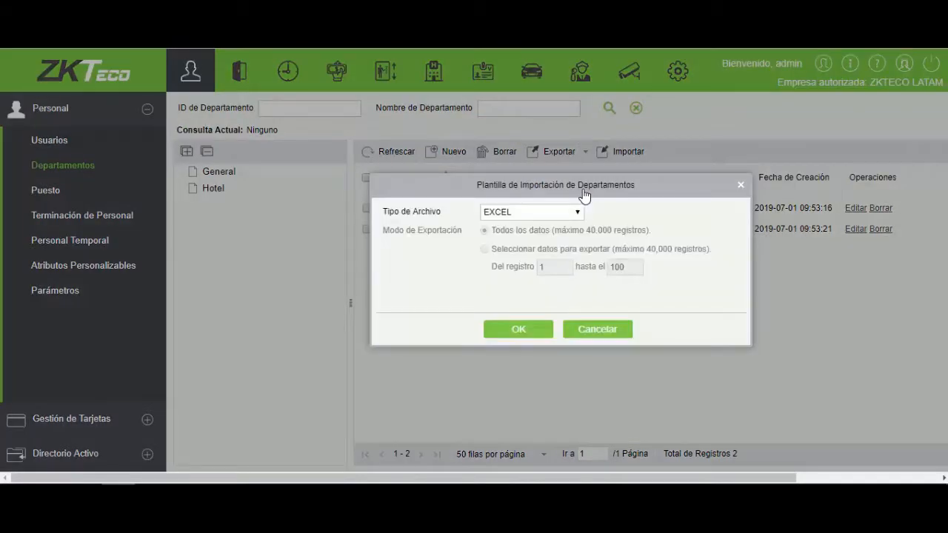
{"action": "left_click", "coordinate": [542, 329]}
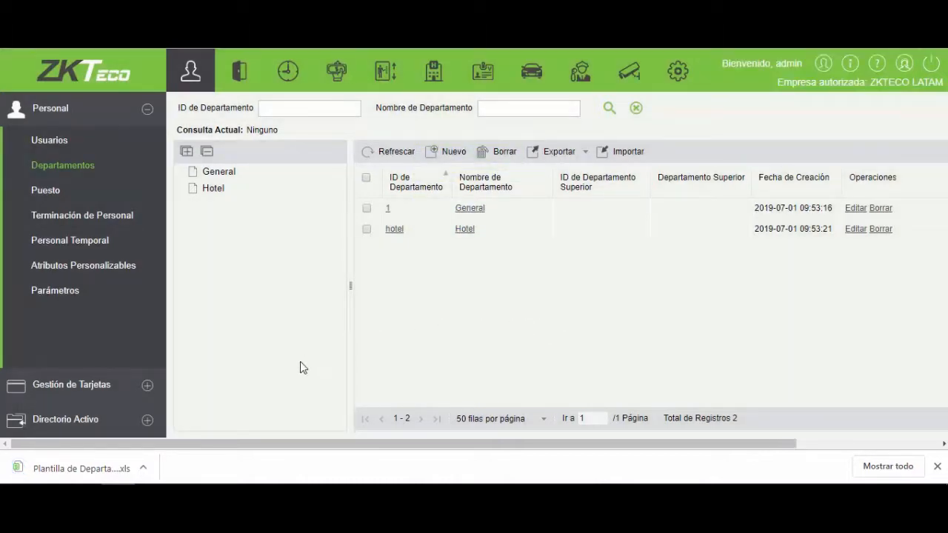
- Open the downloaded department template in the spreadsheet program
{"action": "left_click", "coordinate": [144, 469]}
{"action": "left_click", "coordinate": [164, 426]}
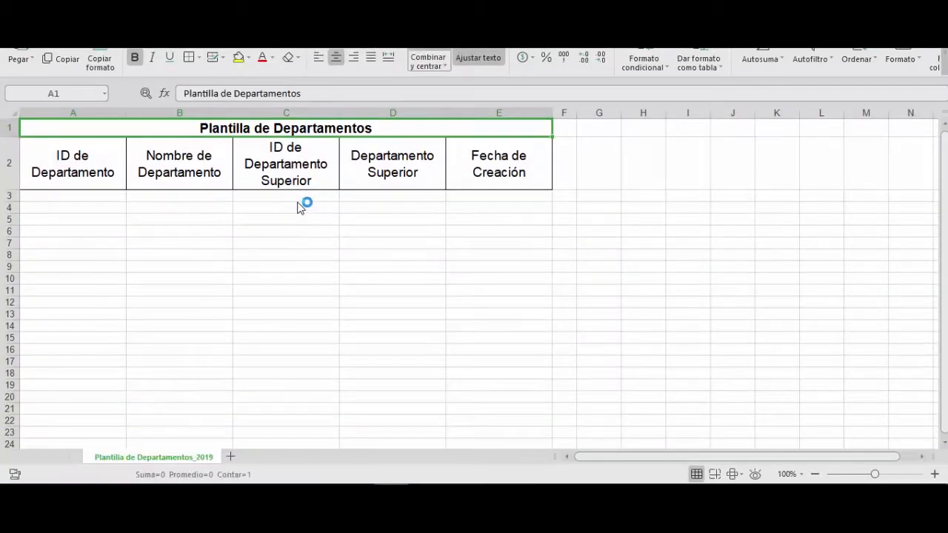
- Go through the template's column headings in row 2, from ID de Departamento to Fecha de Creación
{"action": "left_click", "coordinate": [101, 170]}
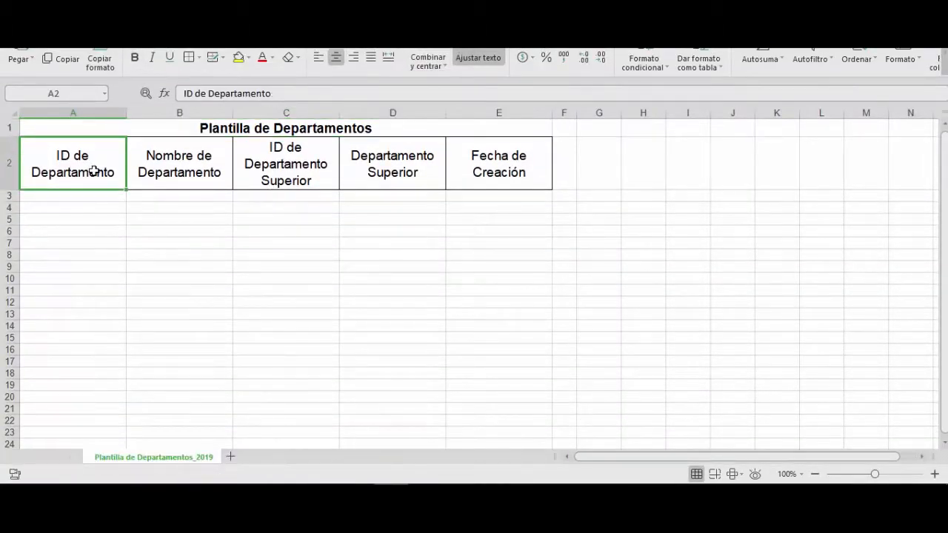
{"action": "key", "text": "Tab"}
{"action": "key", "text": "Tab"}
{"action": "key", "text": "Tab"}
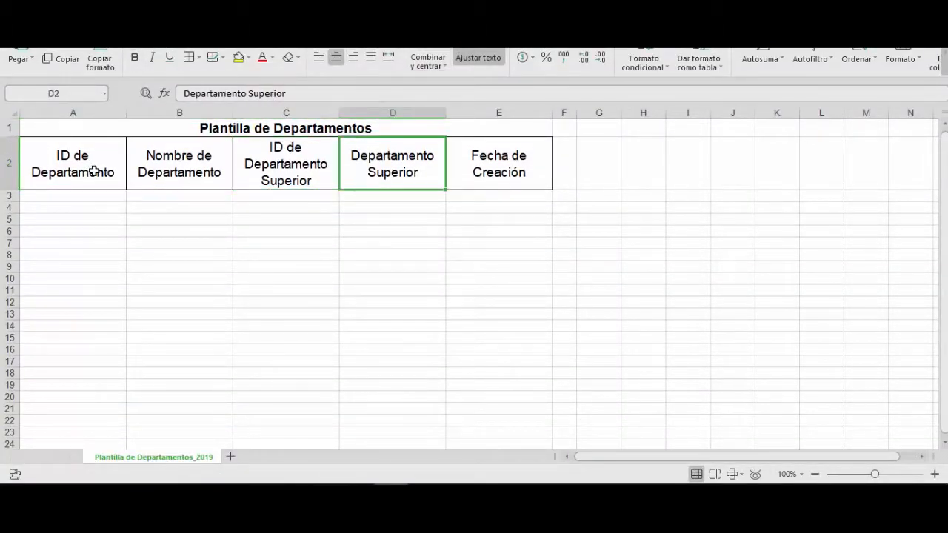
{"action": "key", "text": "Right"}
{"action": "key", "text": "Left"}
{"action": "key", "text": "Left"}
{"action": "key", "text": "Left"}
{"action": "key", "text": "Left"}
{"action": "key", "text": "Down"}
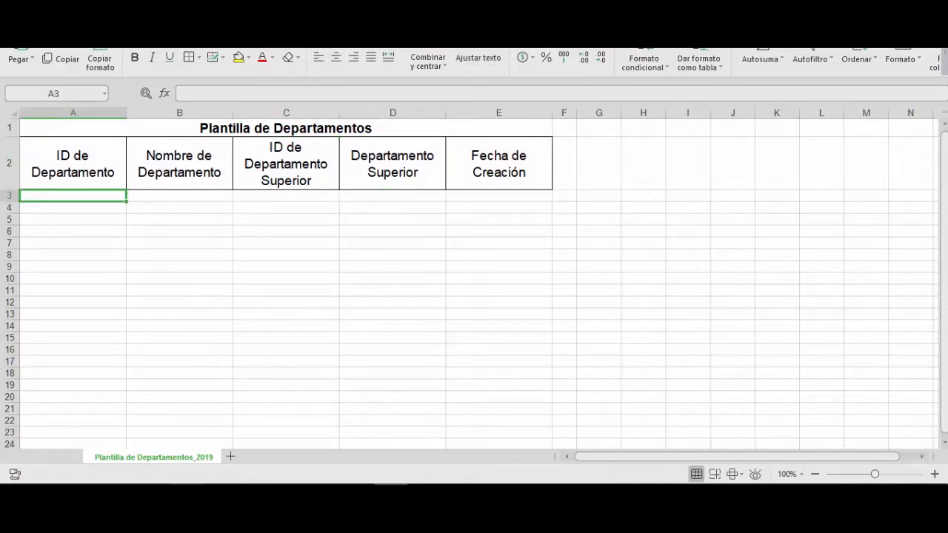
- Open the source workbook that lists the departments with their DIN numbers and superior departments
{"action": "left_click", "coordinate": [186, 496]}
{"action": "double_click", "coordinate": [252, 190]}
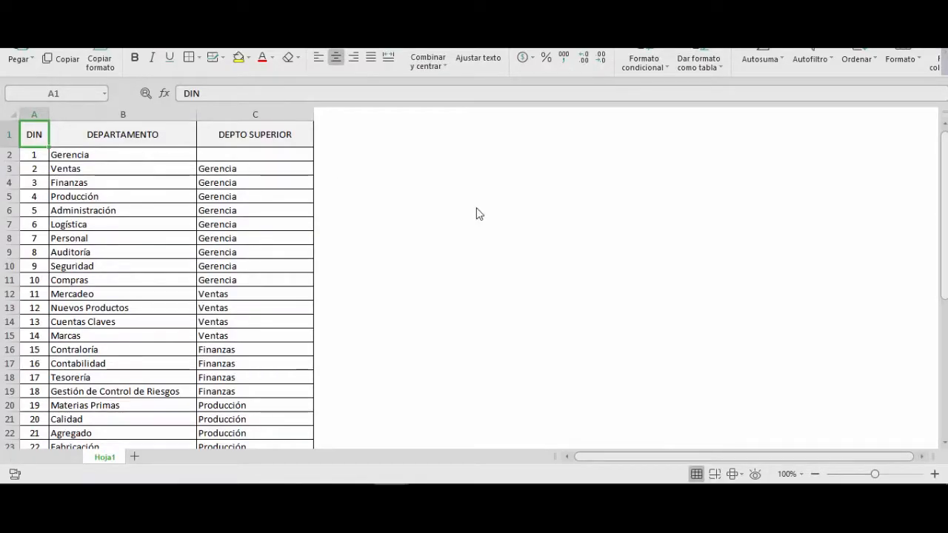
{"action": "mouse_move", "coordinate": [944, 168]}
{"action": "left_mouse_down"}
{"action": "mouse_move", "coordinate": [945, 314]}
{"action": "mouse_move", "coordinate": [944, 162]}
{"action": "left_mouse_up"}
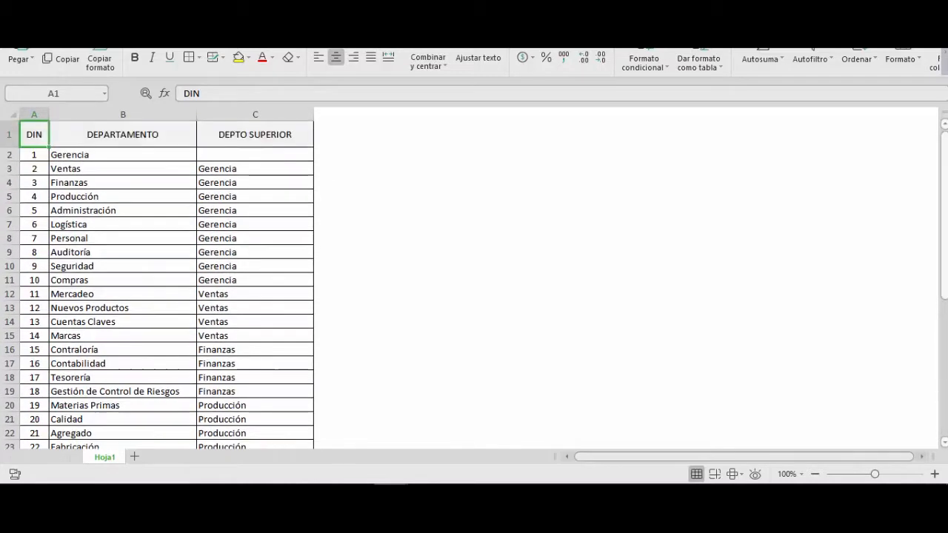
- Copy the DIN numbers from A2:A41 of the department list into the template's ID de Departamento column, starting at A3
{"action": "left_click", "coordinate": [40, 155]}
{"action": "key", "text": "ctrl+shift+Down"}
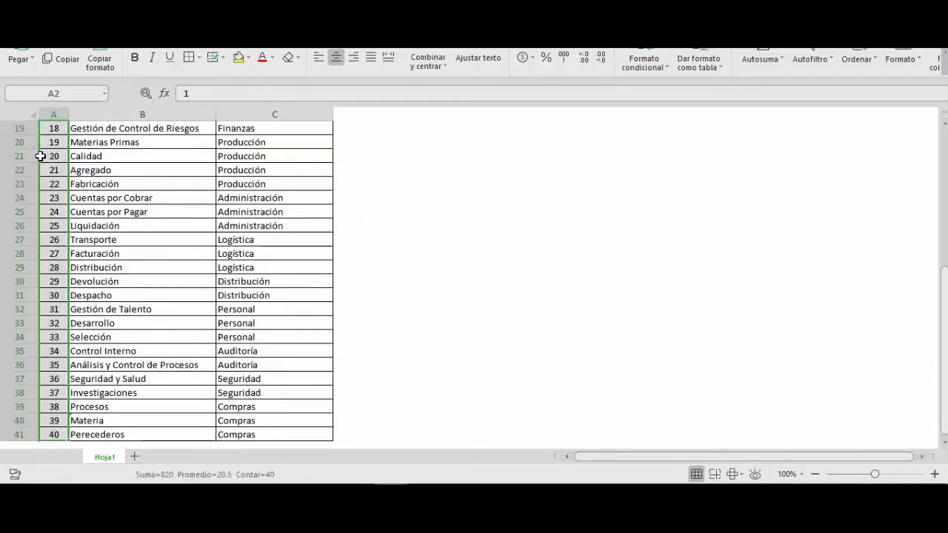
{"action": "right_click", "coordinate": [56, 156]}
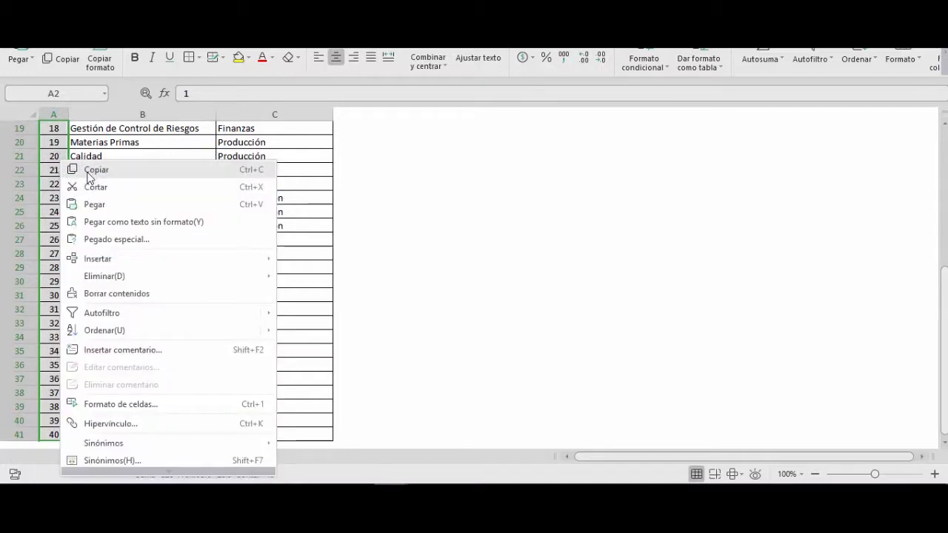
{"action": "left_click", "coordinate": [90, 169]}
{"action": "key", "text": "ctrl+Tab"}
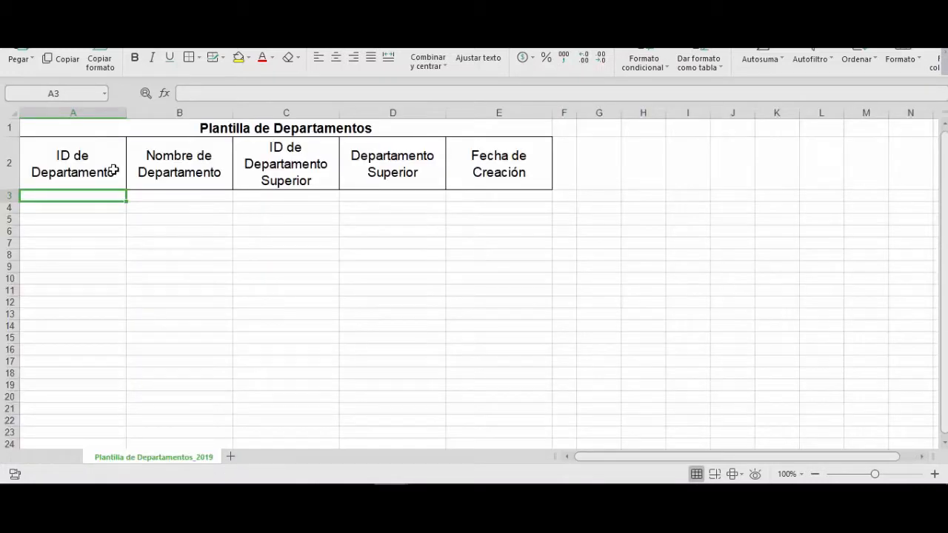
{"action": "right_click", "coordinate": [99, 194]}
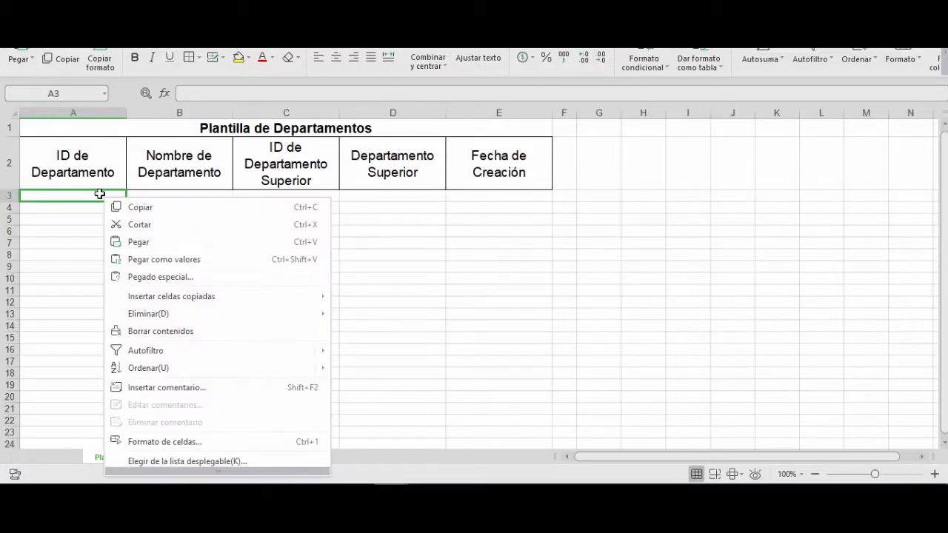
{"action": "left_click", "coordinate": [115, 241]}
- Copy the department names from B2:B41 of the department list into the template's Nombre de Departamento column, starting at B3
{"action": "left_click", "coordinate": [168, 197]}
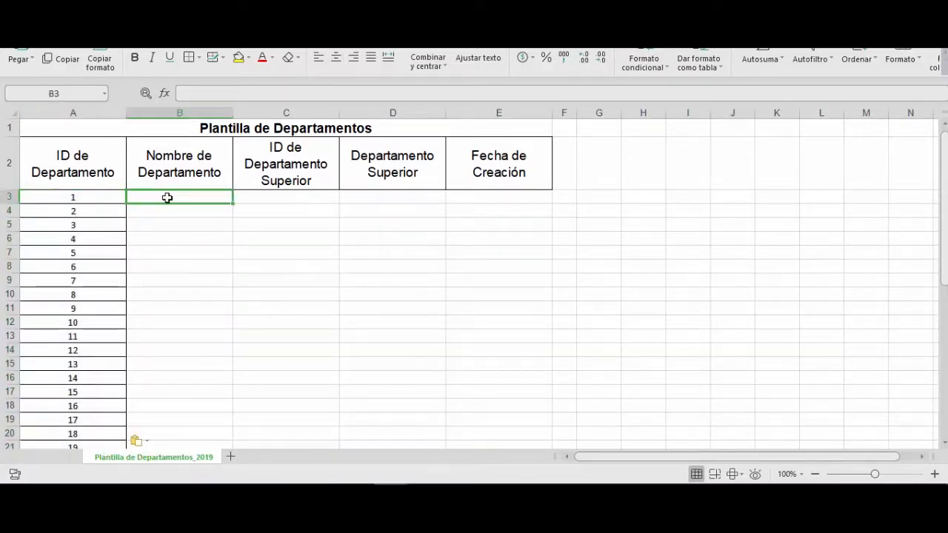
{"action": "left_click", "coordinate": [185, 15]}
{"action": "left_click", "coordinate": [124, 170]}
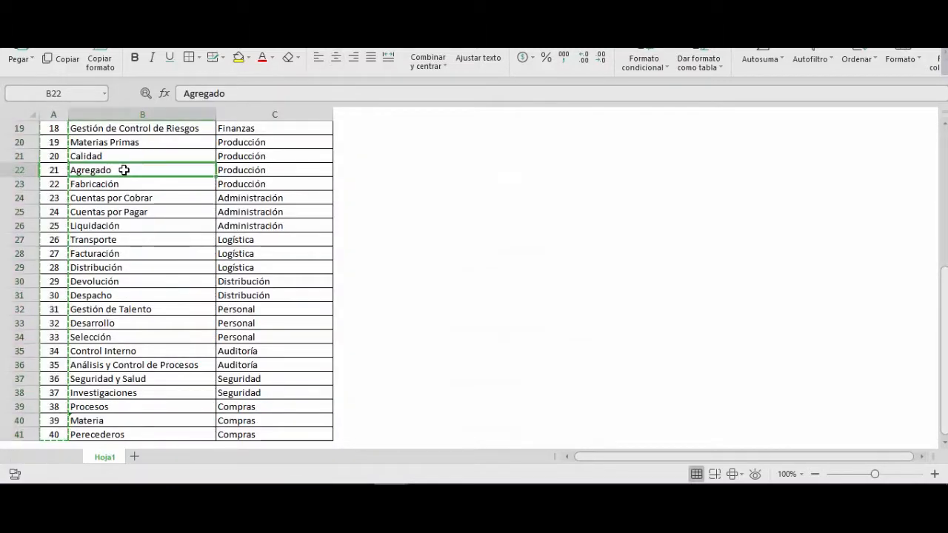
{"action": "key", "text": "ctrl+Up"}
{"action": "key", "text": "Down"}
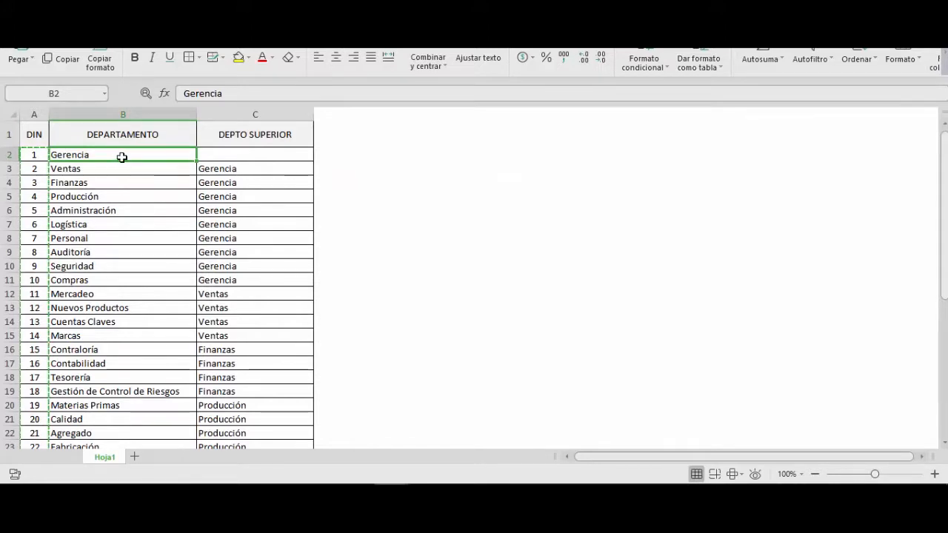
{"action": "key", "text": "ctrl+shift+Down"}
{"action": "right_click", "coordinate": [122, 157]}
{"action": "left_click", "coordinate": [138, 170]}
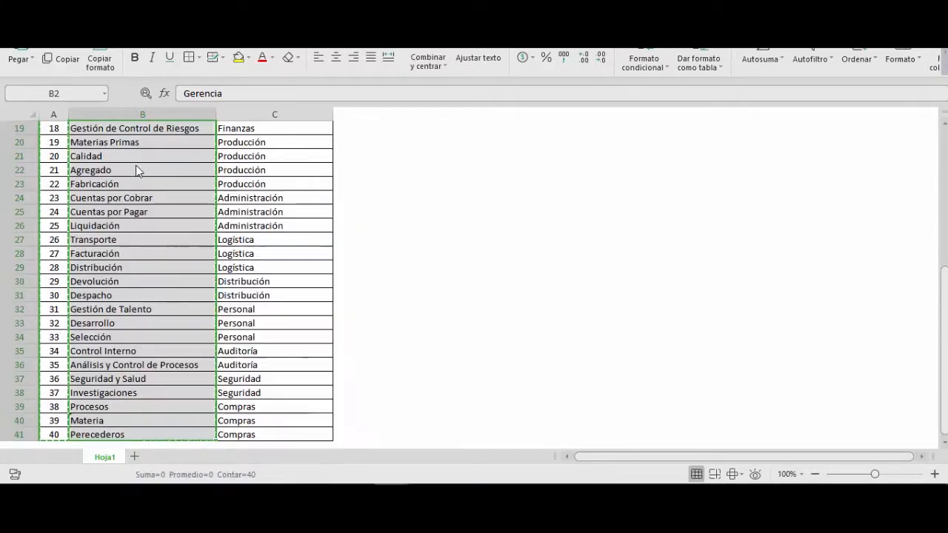
{"action": "left_click", "coordinate": [111, 15]}
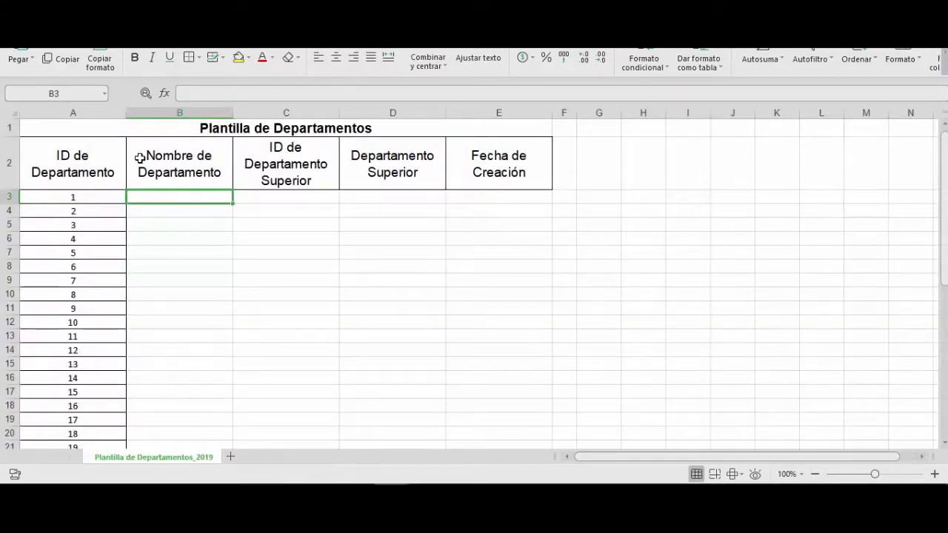
{"action": "right_click", "coordinate": [162, 195]}
{"action": "left_click", "coordinate": [184, 240]}
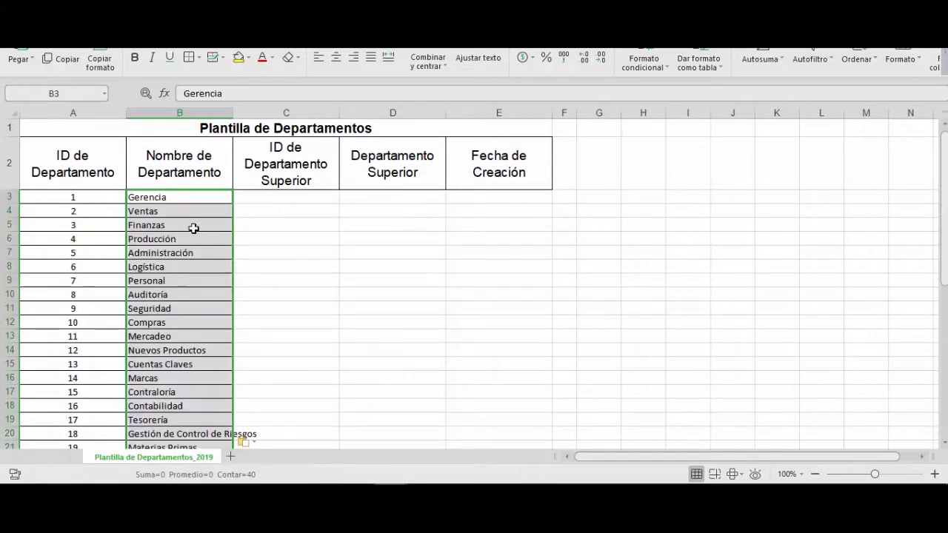
- Copy the superior departments from C3:C41 of the department list into the template's Departamento Superior column, starting at D4
{"action": "left_click", "coordinate": [246, 213]}
{"action": "left_click", "coordinate": [248, 12]}
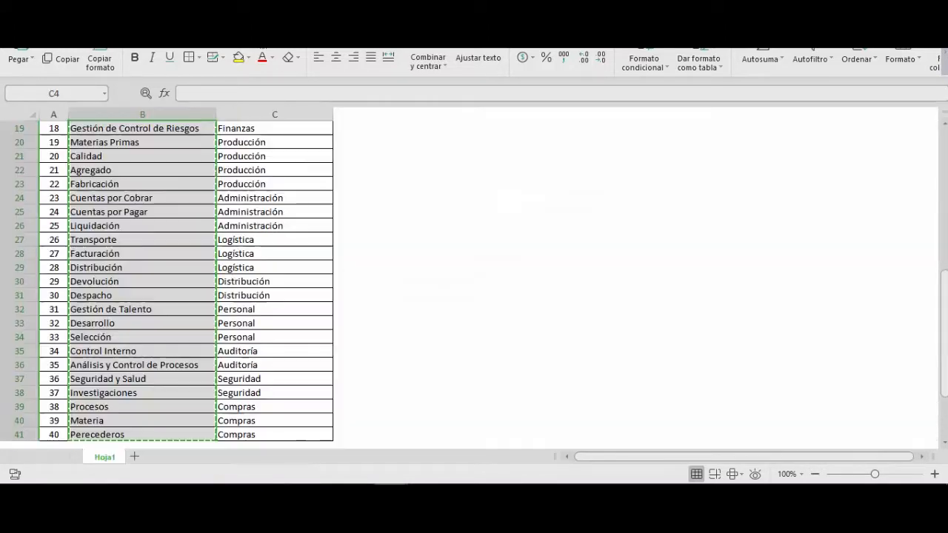
{"action": "left_click", "coordinate": [228, 159]}
{"action": "key", "text": "ctrl+Up"}
{"action": "key", "text": "ctrl+Up"}
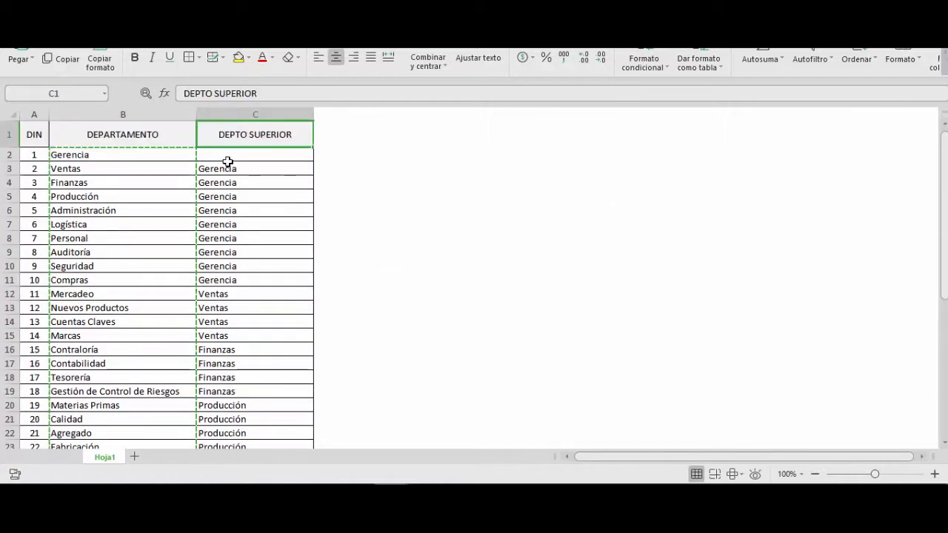
{"action": "left_click", "coordinate": [227, 160]}
{"action": "left_click", "coordinate": [250, 172]}
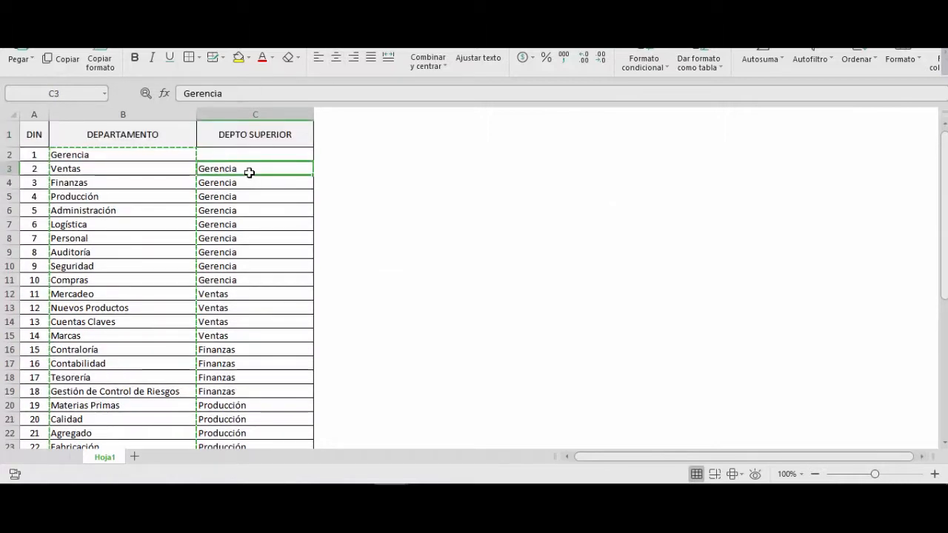
{"action": "key", "text": "ctrl+shift+Down"}
{"action": "right_click", "coordinate": [249, 172]}
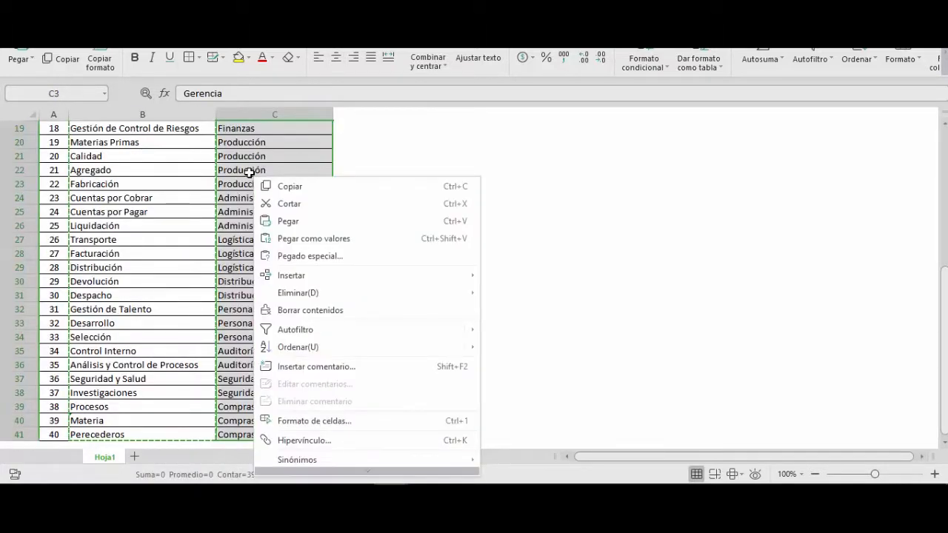
{"action": "left_click", "coordinate": [265, 186]}
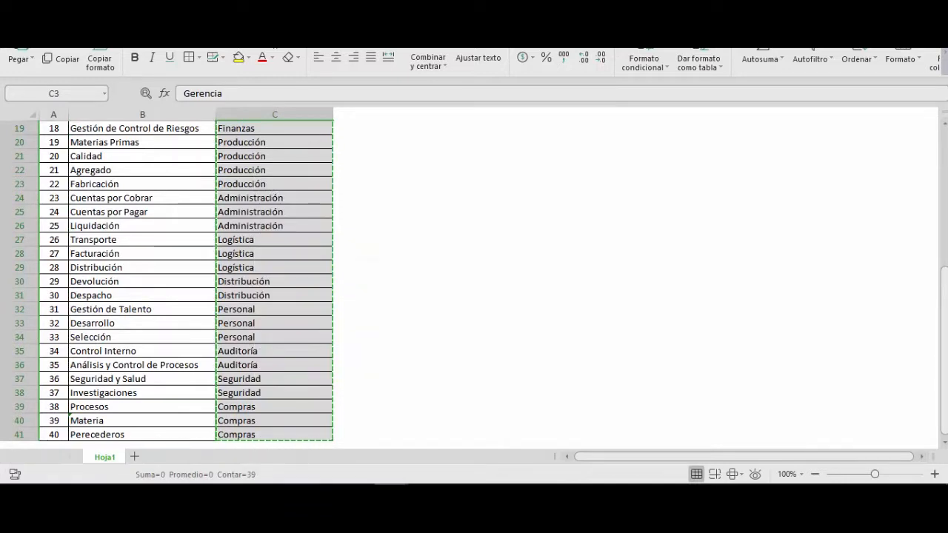
{"action": "key", "text": "ctrl+Tab"}
{"action": "left_click", "coordinate": [363, 213]}
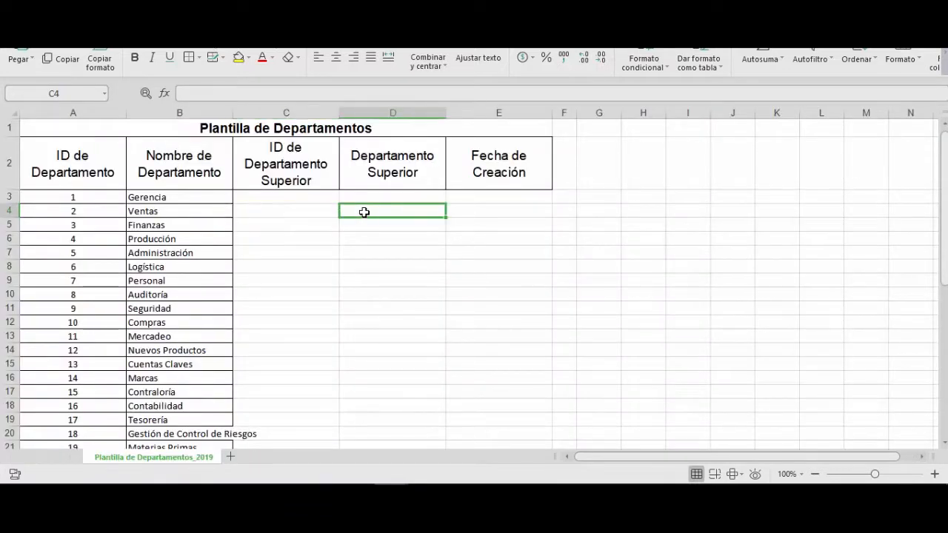
{"action": "right_click", "coordinate": [363, 213]}
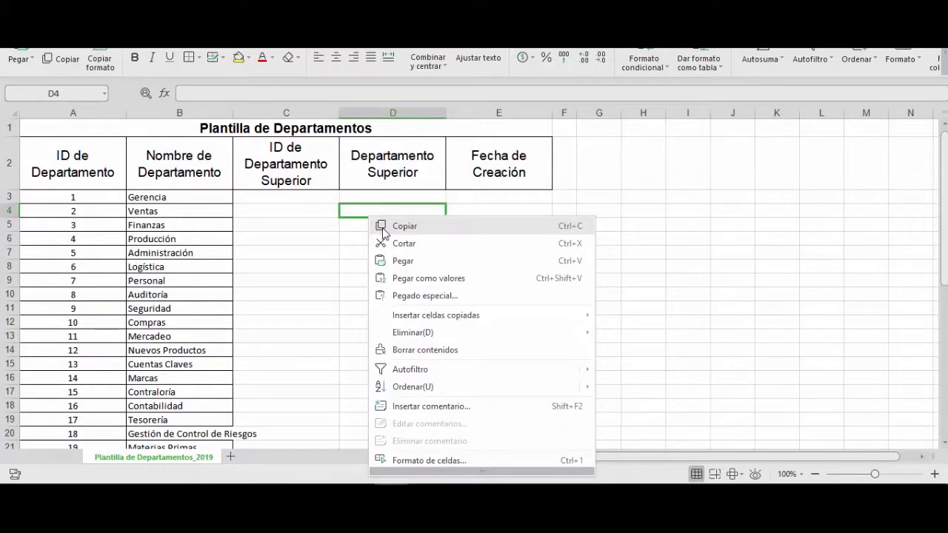
{"action": "left_click", "coordinate": [400, 261]}
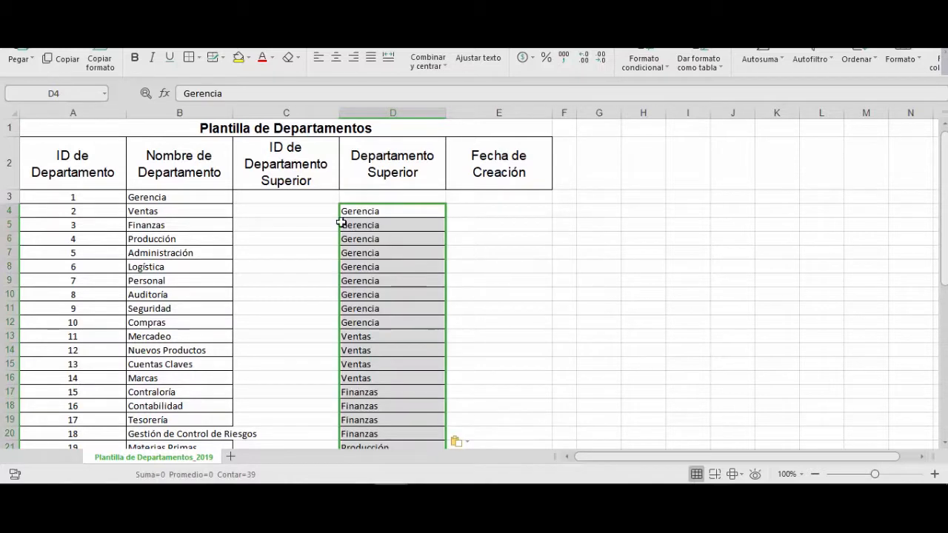
- Enter 1 as the ID de Departamento Superior in C4:C12 for the departments under Gerencia
{"action": "left_click", "coordinate": [296, 209]}
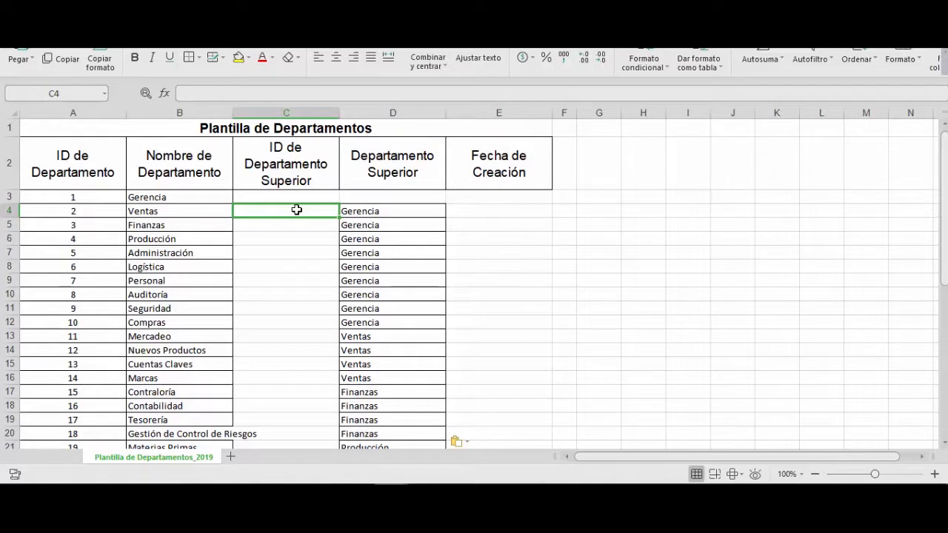
{"action": "type", "text": "1"}
{"action": "key", "text": "Return"}
{"action": "type", "text": "1"}
{"action": "key", "text": "Return"}
{"action": "type", "text": "1"}
{"action": "key", "text": "Return"}
{"action": "type", "text": "1"}
- Enter 2 as the ID de Departamento Superior in C13:C16 for the departments under Ventas
{"action": "key", "text": "Return"}
{"action": "type", "text": "1 1 1 1 1 1 "}
{"action": "type", "text": "2"}
{"action": "key", "text": "Return"}
{"action": "type", "text": "2"}
- Enter 3 as the ID de Departamento Superior in C17:C20 for the departments under Finanzas
{"action": "key", "text": "Return"}
{"action": "type", "text": "2"}
{"action": "key", "text": "Return"}
{"action": "type", "text": "2"}
{"action": "key", "text": "Return"}
{"action": "type", "text": "3"}
{"action": "key", "text": "Return"}
{"action": "type", "text": "3"}
{"action": "key", "text": "Return"}
{"action": "type", "text": "3"}
{"action": "key", "text": "Return"}
{"action": "type", "text": "3"}
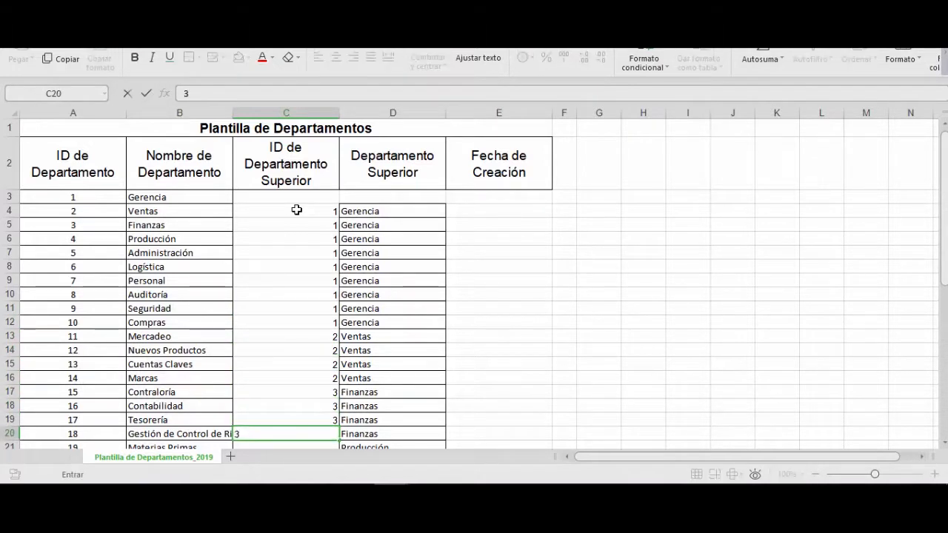
{"action": "key", "text": "Return"}
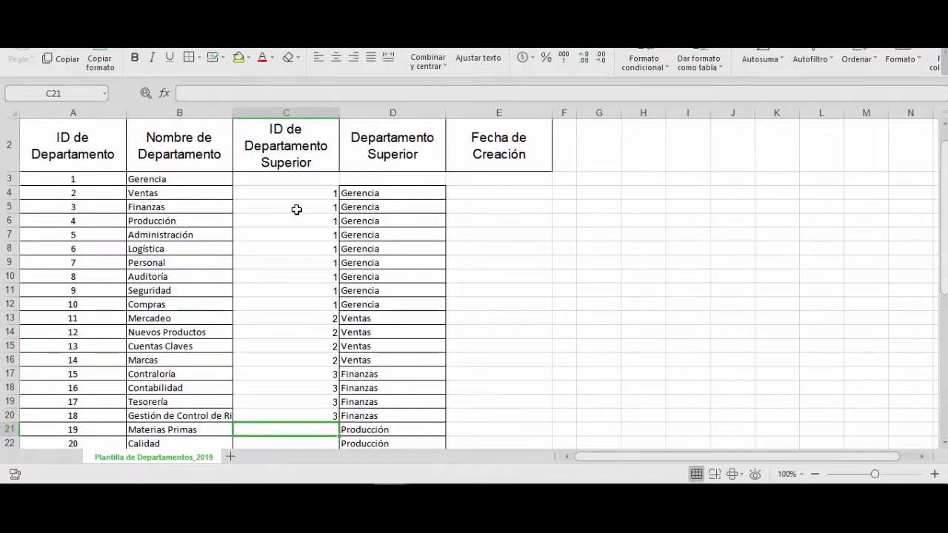
- Enter 4 as the ID de Departamento Superior in C21:C24 for the departments under Producción
{"action": "type", "text": "4"}
{"action": "key", "text": "Return"}
{"action": "type", "text": "4"}
{"action": "key", "text": "Return"}
{"action": "type", "text": "4"}
{"action": "key", "text": "Return"}
{"action": "type", "text": "4"}
{"action": "key", "text": "Return"}
- Enter 5 as the ID de Departamento Superior in C25:C27 for the departments under Administración
{"action": "type", "text": "5"}
{"action": "key", "text": "Return"}
{"action": "type", "text": "5"}
{"action": "key", "text": "Return"}
{"action": "type", "text": "5"}
{"action": "key", "text": "Return"}
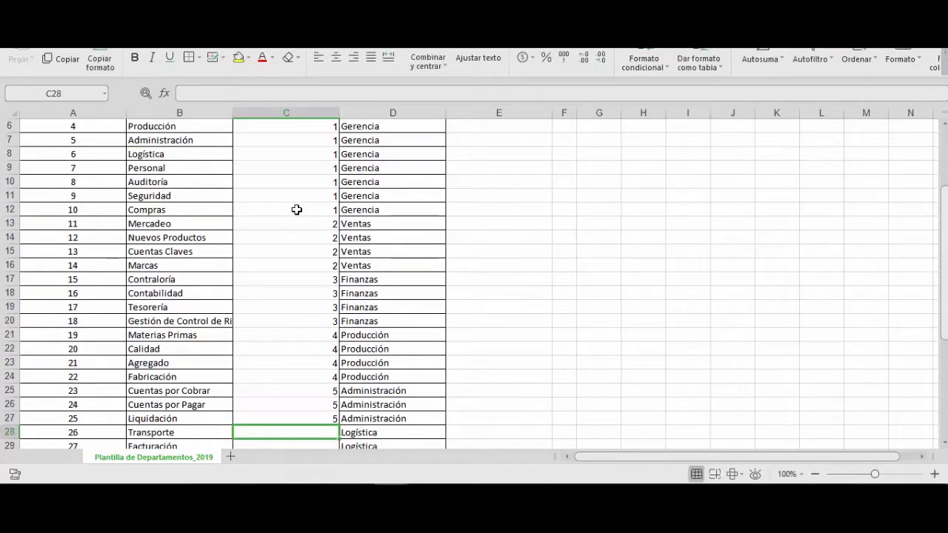
- Enter 6 as the ID de Departamento Superior in C28:C30 for the departments under Logística
{"action": "type", "text": "6"}
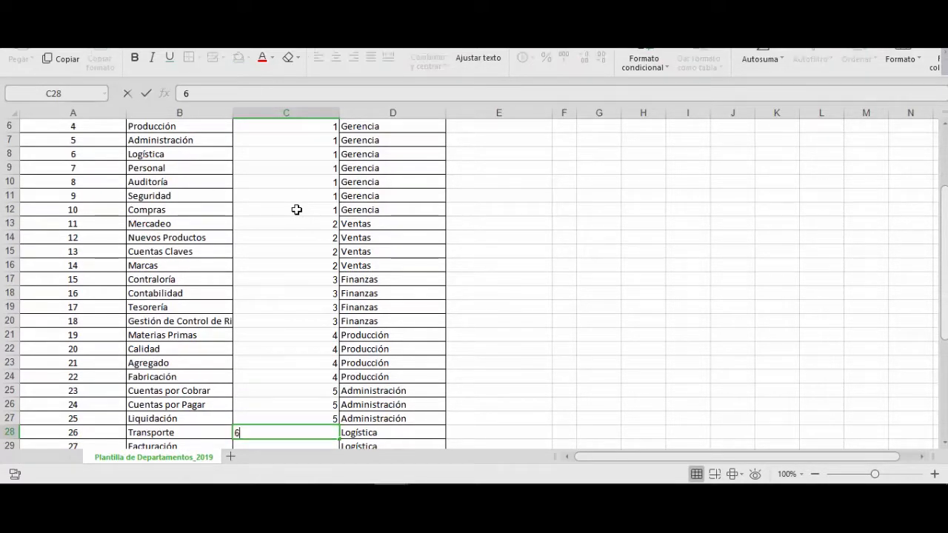
{"action": "key", "text": "Return"}
{"action": "type", "text": "6"}
{"action": "key", "text": "Return"}
{"action": "type", "text": "6"}
{"action": "key", "text": "Return"}
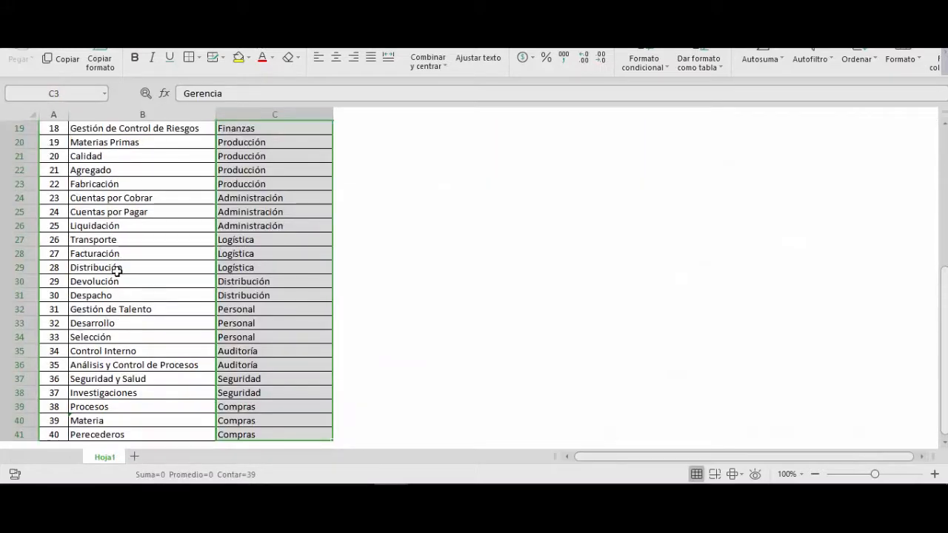
- Look up Distribución in the source list and enter its ID, 28, as the ID de Departamento Superior in C31:C32
{"action": "left_click", "coordinate": [117, 268]}
{"action": "left_click_drag", "start_coordinate": [62, 270], "coordinate": [111, 271]}
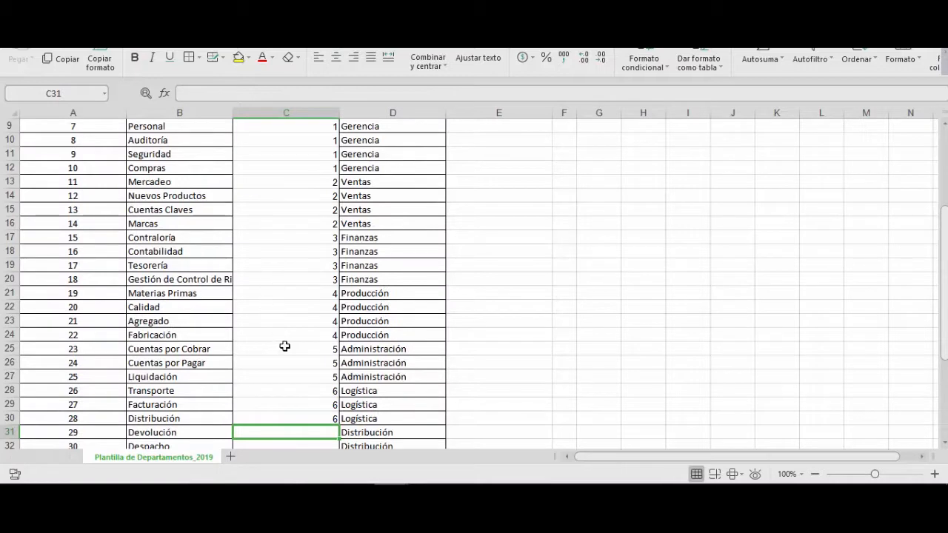
{"action": "type", "text": "28"}
{"action": "key", "text": "Return"}
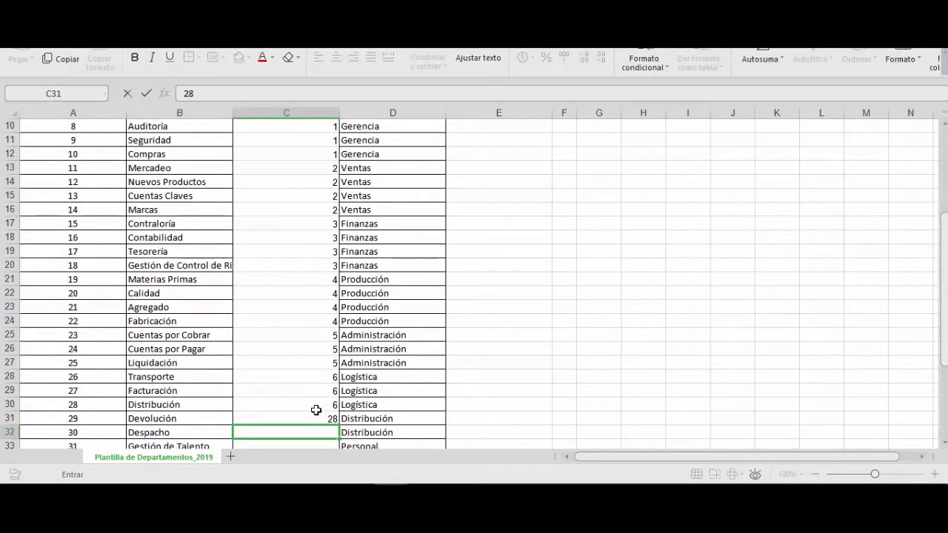
{"action": "type", "text": "28"}
{"action": "key", "text": "Return"}
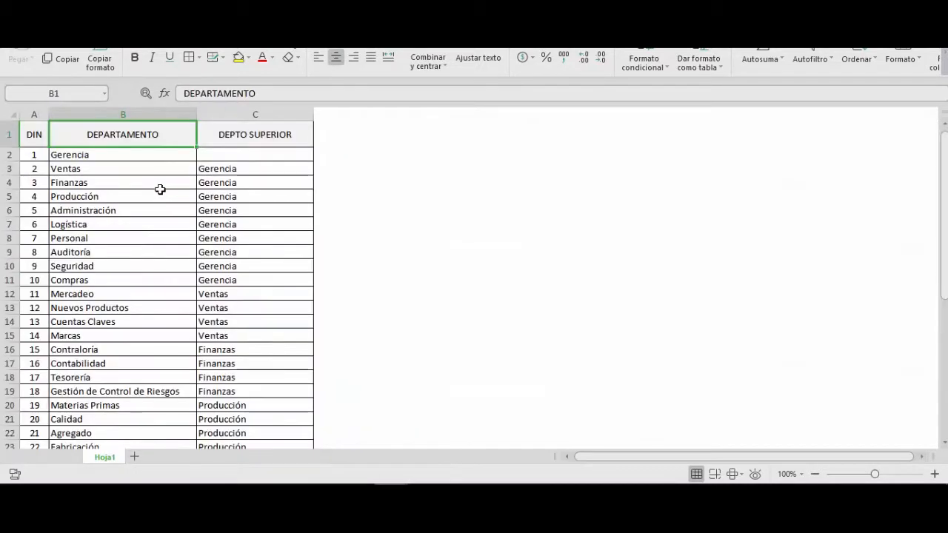
- Look up Personal in the source list and enter its ID, 7, as the ID de Departamento Superior in C33:C35
{"action": "left_click", "coordinate": [91, 238]}
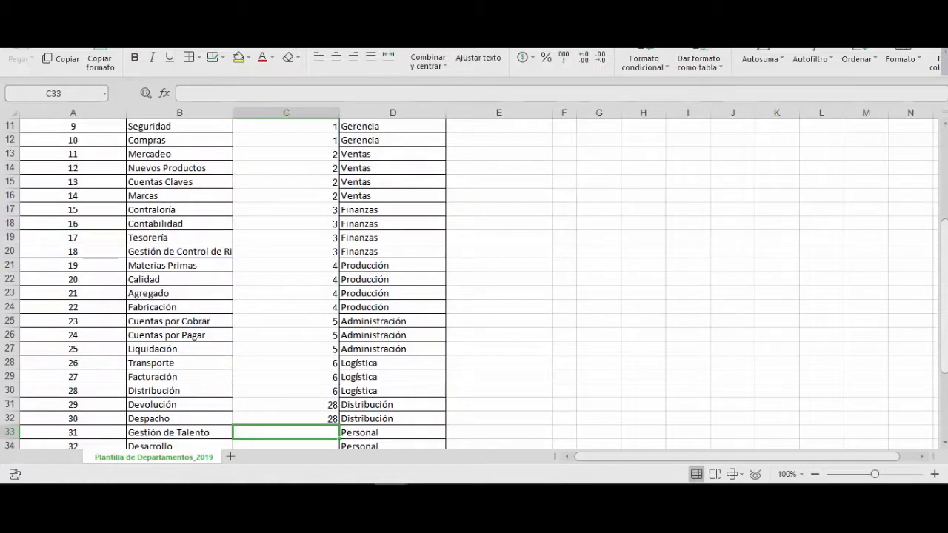
{"action": "type", "text": "7"}
{"action": "key", "text": "Return"}
{"action": "type", "text": "7"}
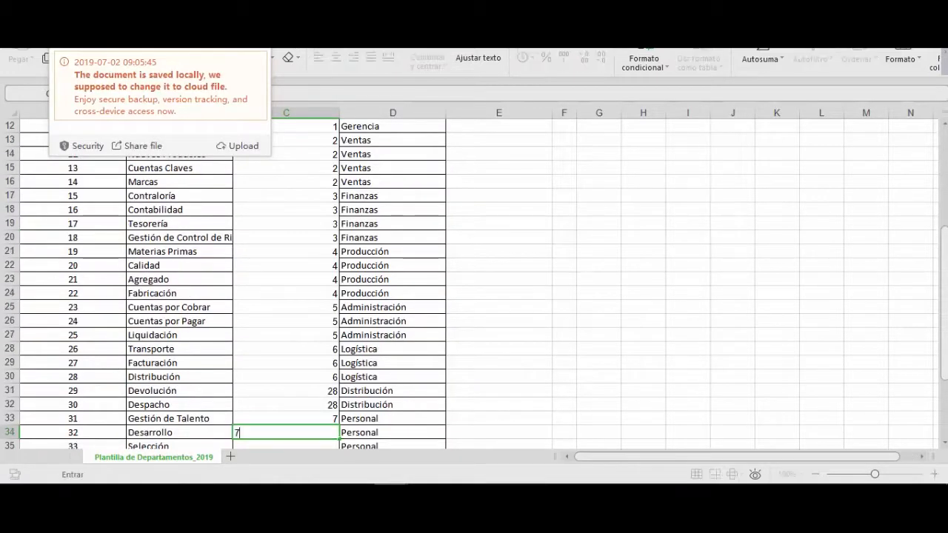
{"action": "key", "text": "Return"}
{"action": "type", "text": "7"}
{"action": "key", "text": "Return"}
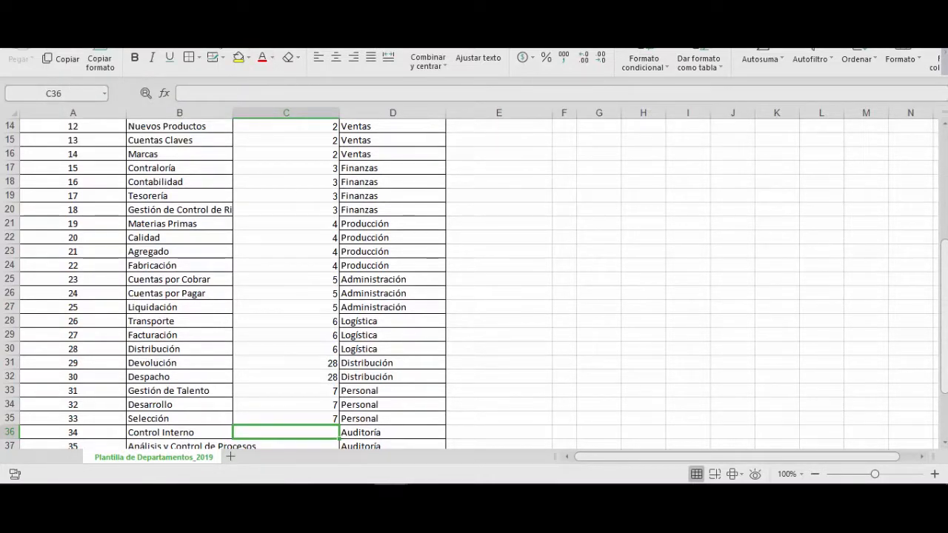
- Look up Auditoría in the source list and enter its ID, 8, as the ID de Departamento Superior in C36:C37
{"action": "key", "text": "ctrl+Tab"}
{"action": "left_click", "coordinate": [72, 252]}
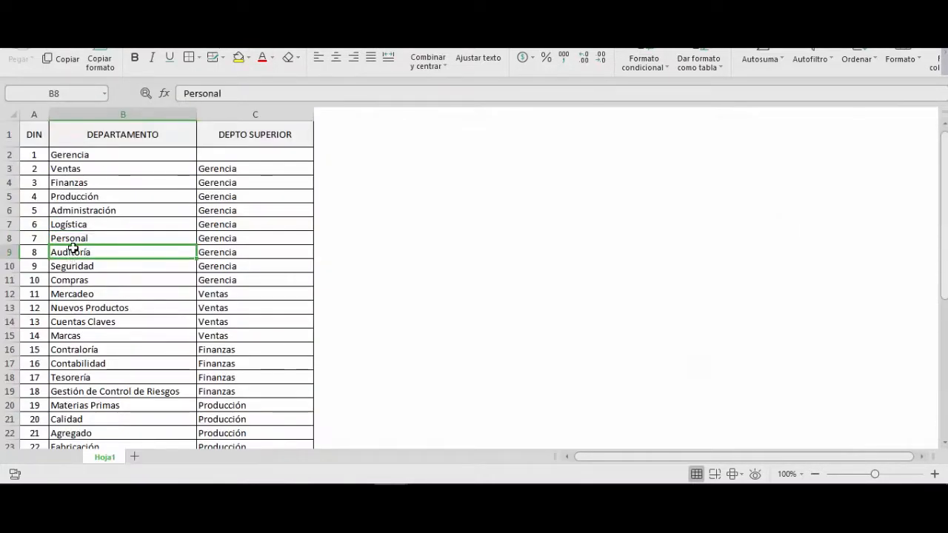
{"action": "key", "text": "ctrl+Tab"}
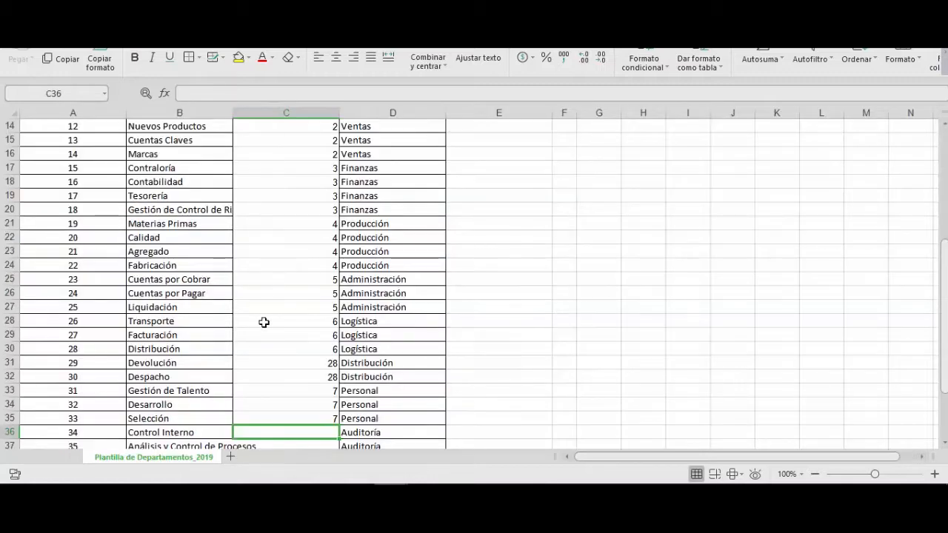
{"action": "type", "text": "8"}
{"action": "key", "text": "Return"}
{"action": "type", "text": "8"}
{"action": "key", "text": "Return"}
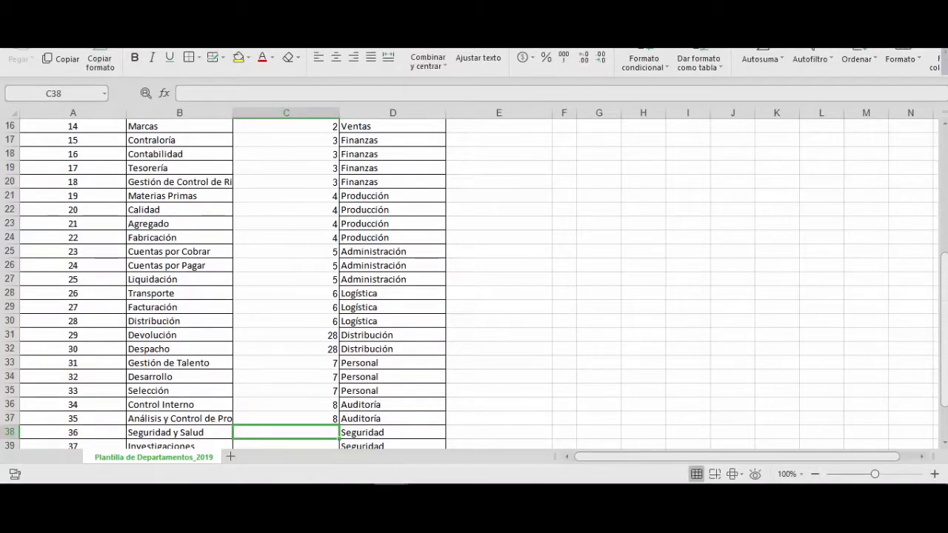
- Look up Seguridad in the source list and enter its ID, 9, as the ID de Departamento Superior in C38:C39
{"action": "key", "text": "ctrl+Tab"}
{"action": "key", "text": "Down"}
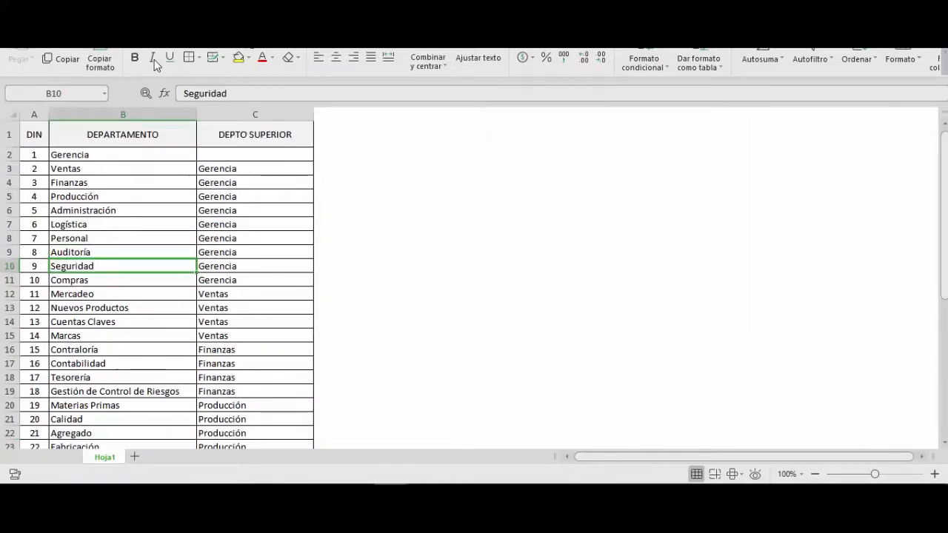
{"action": "key", "text": "ctrl+Tab"}
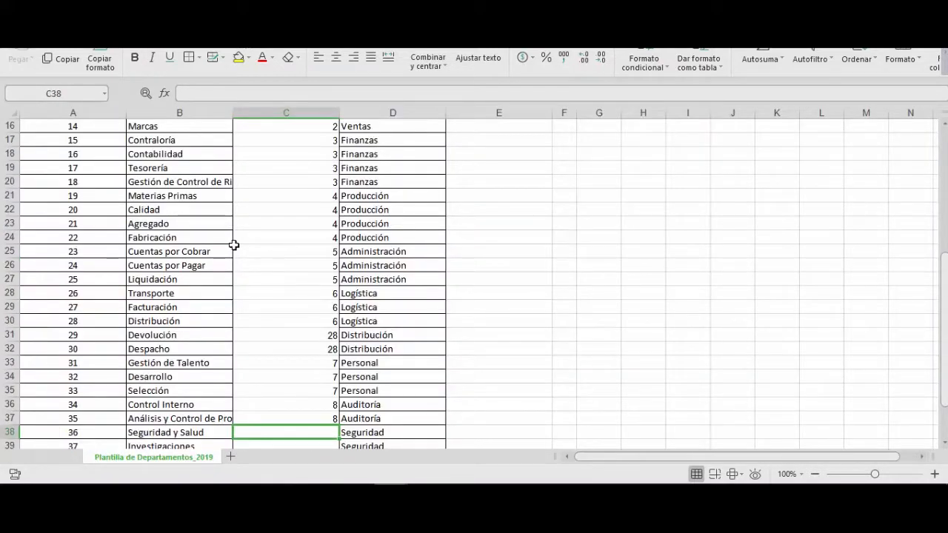
{"action": "type", "text": "9"}
{"action": "key", "text": "Return"}
{"action": "type", "text": "9"}
{"action": "key", "text": "Return"}
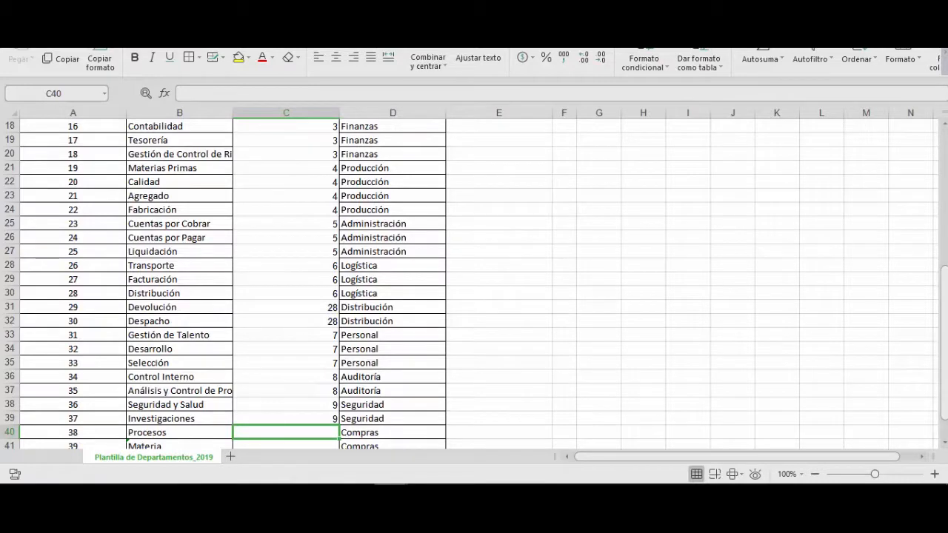
- Look up Compras in the source list and enter its ID, 10, as the ID de Departamento Superior in C40:C42
{"action": "key", "text": "ctrl+Tab"}
{"action": "key", "text": "Down"}
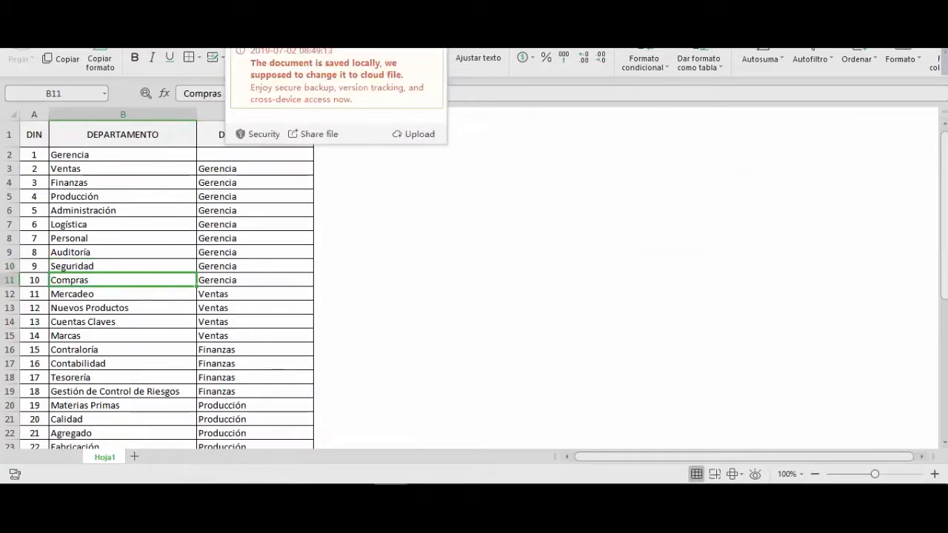
{"action": "key", "text": "ctrl+Tab"}
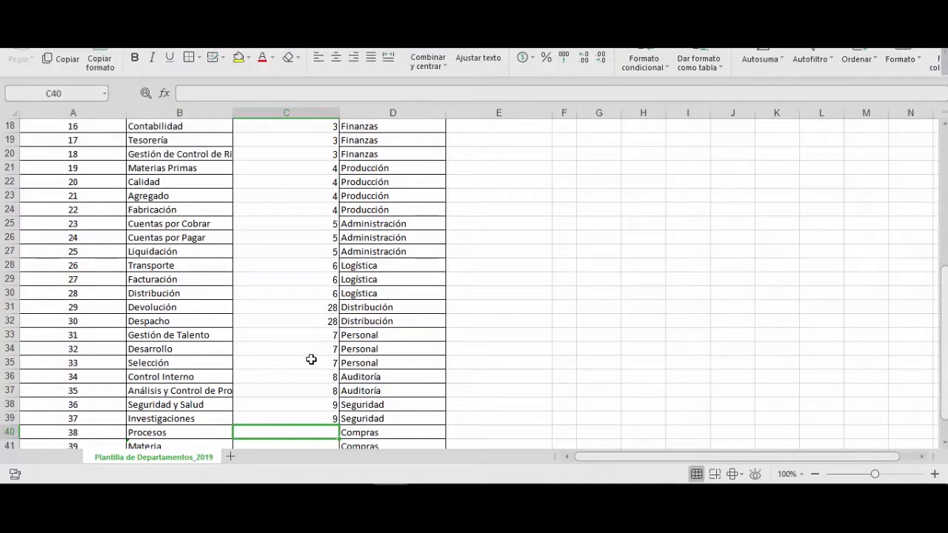
{"action": "type", "text": "10"}
{"action": "key", "text": "Return"}
{"action": "type", "text": "10"}
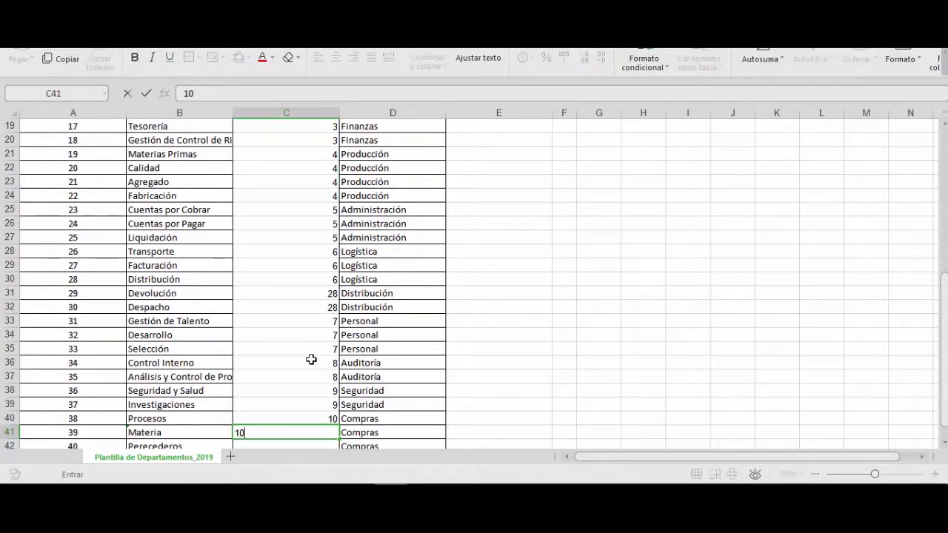
{"action": "key", "text": "Return"}
{"action": "type", "text": "10"}
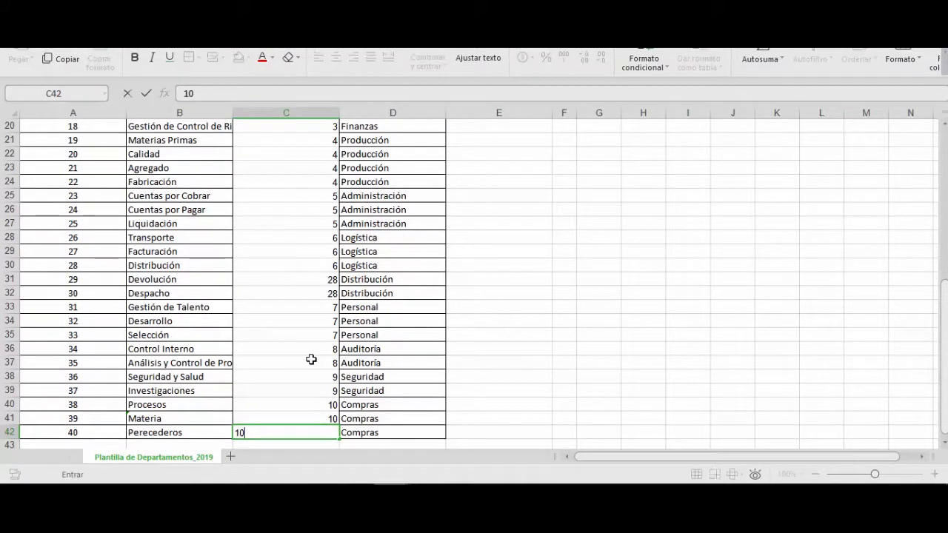
{"action": "key", "text": "Return"}
- Save the completed department template and return to the Departamentos page in ZKTeco
{"action": "key", "text": "ctrl+Up"}
{"action": "key", "text": "ctrl+Up"}
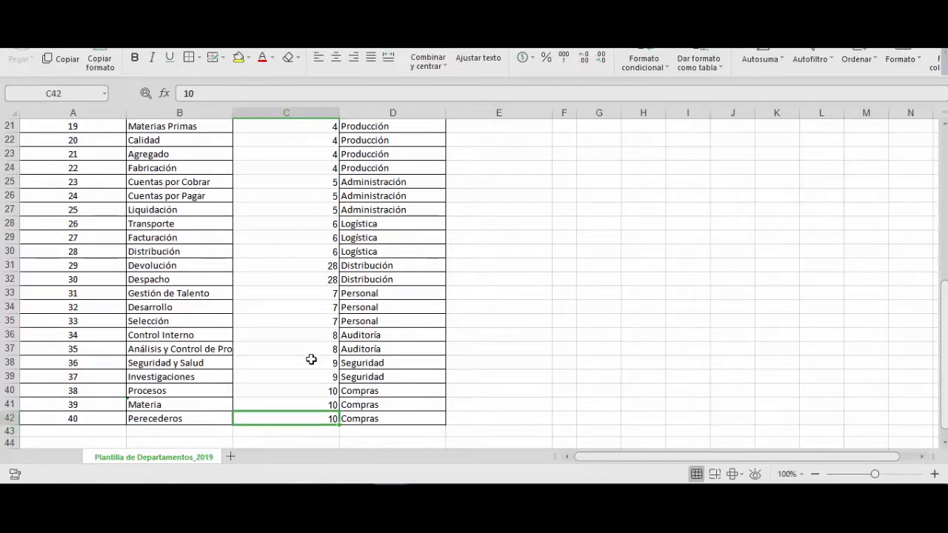
{"action": "key", "text": "ctrl+Up"}
{"action": "key", "text": "ctrl+Up"}
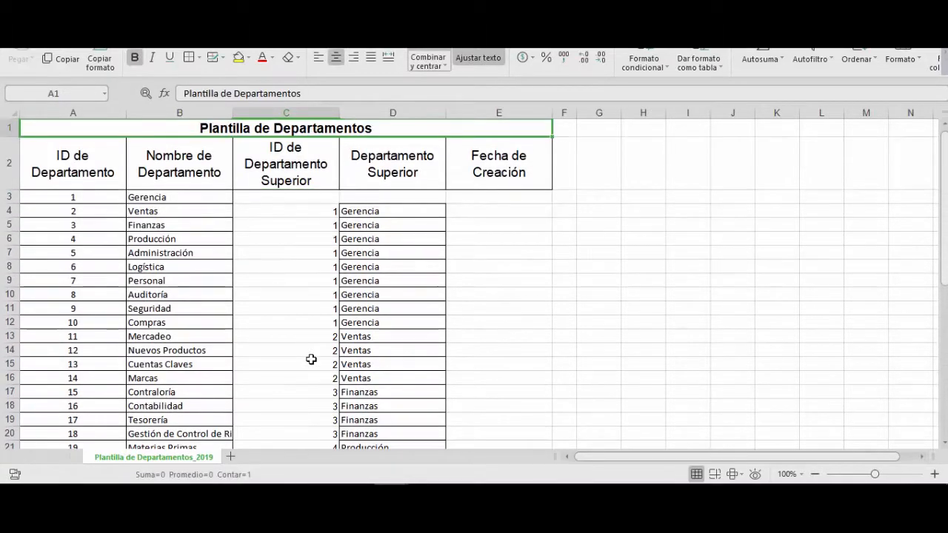
{"action": "key", "text": "Down"}
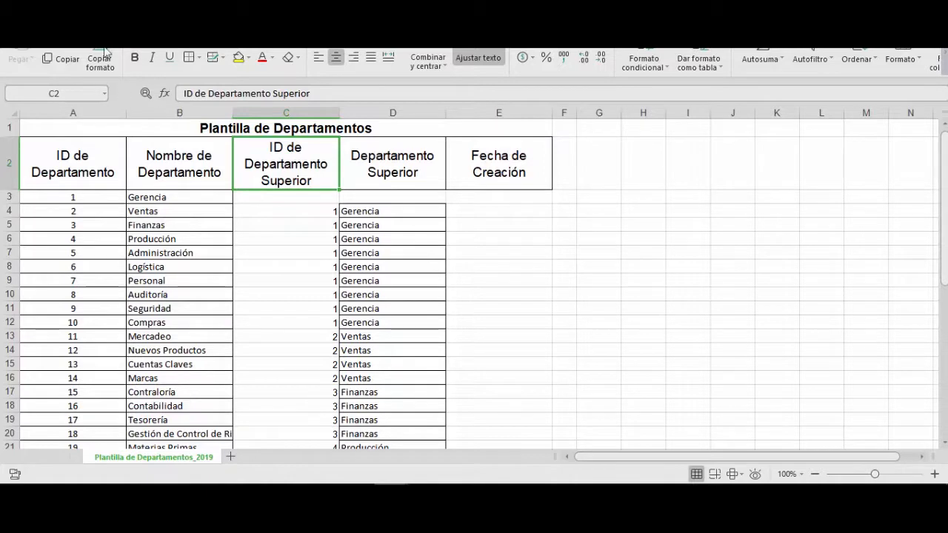
{"action": "key", "text": "ctrl+s"}
{"action": "left_click", "coordinate": [868, 8]}
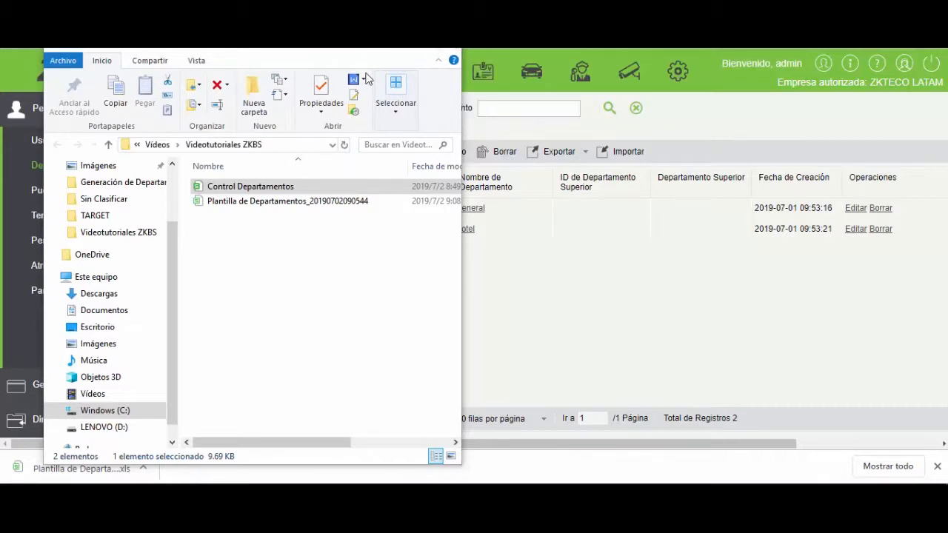
{"action": "left_click", "coordinate": [392, 49]}
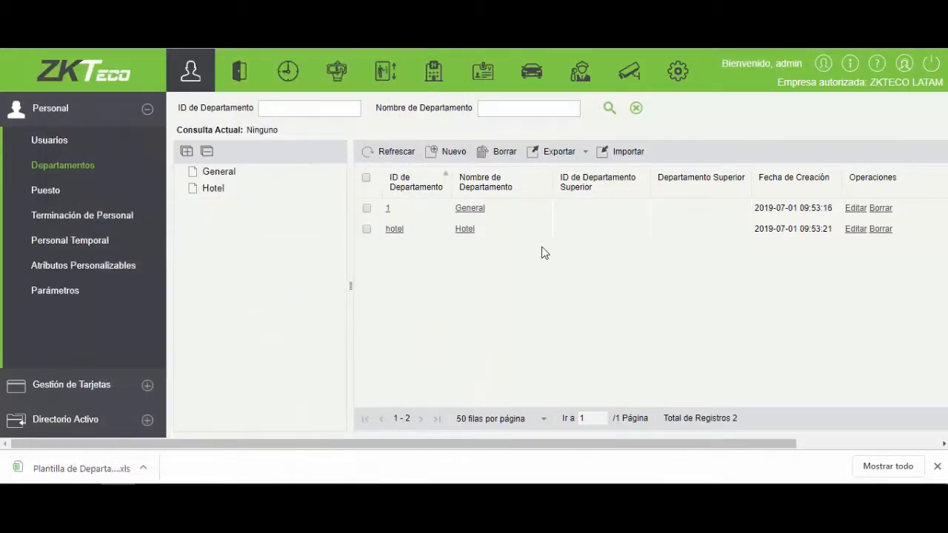
- Start a department import in Excel format from Plantilla de Departamentos_20190702090544.xls with start row 2, and continue to the field mapping
{"action": "left_click", "coordinate": [615, 153]}
{"action": "left_click", "coordinate": [581, 211]}
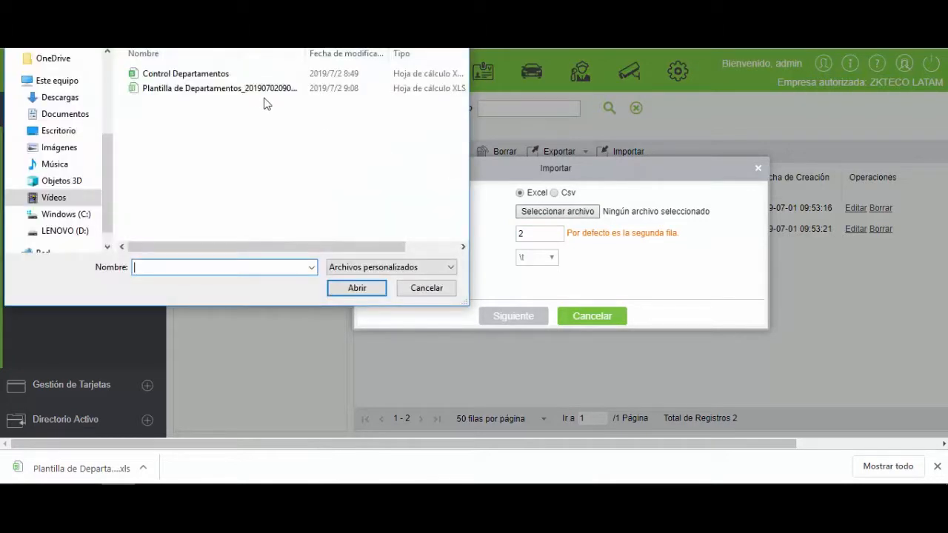
{"action": "left_click", "coordinate": [253, 91]}
{"action": "left_click", "coordinate": [355, 287]}
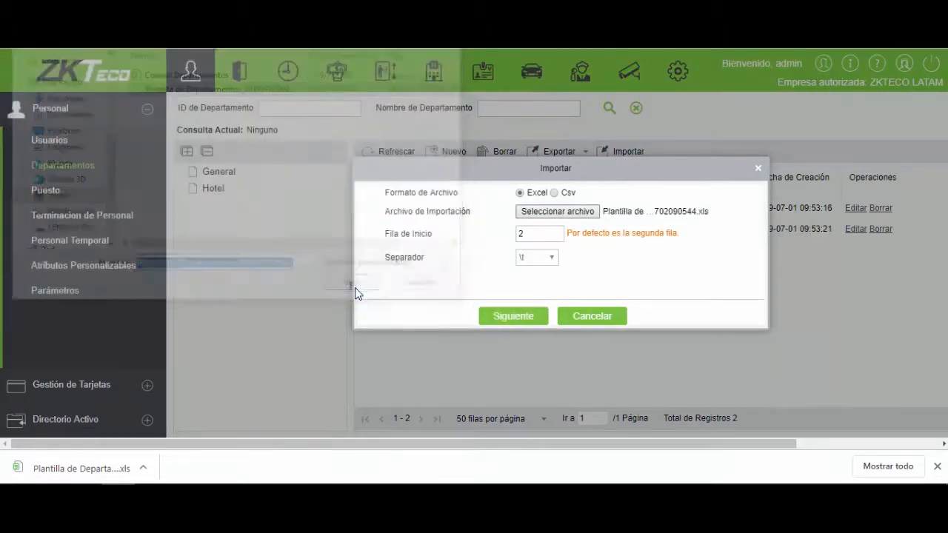
{"action": "left_click", "coordinate": [530, 236]}
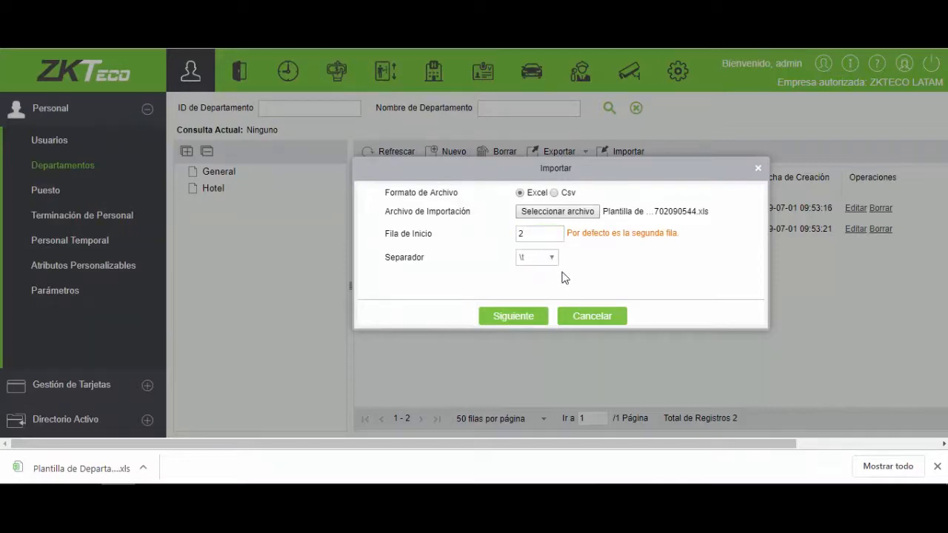
{"action": "left_click", "coordinate": [534, 316]}
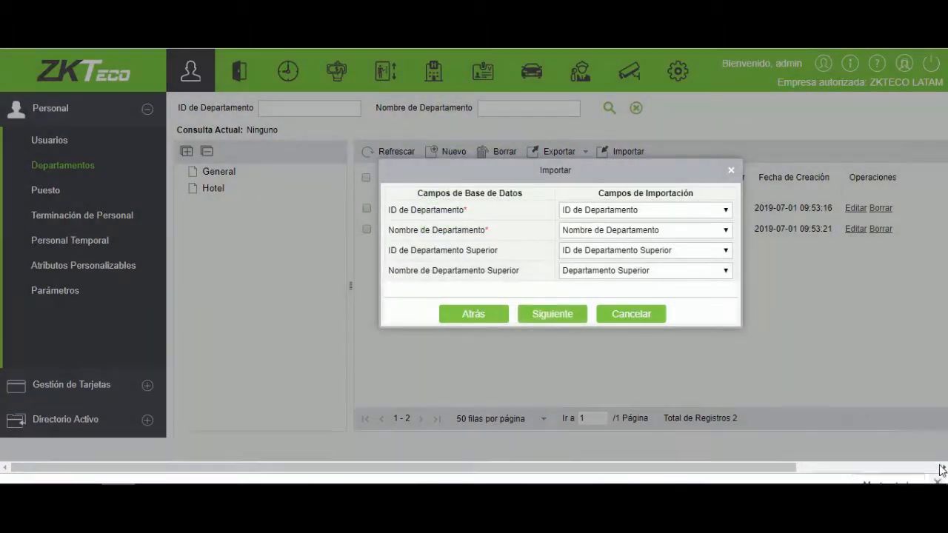
- Check the import field mapping for the department ID, name and superior department, keep the matched fields, and run the import
{"action": "left_click", "coordinate": [937, 480]}
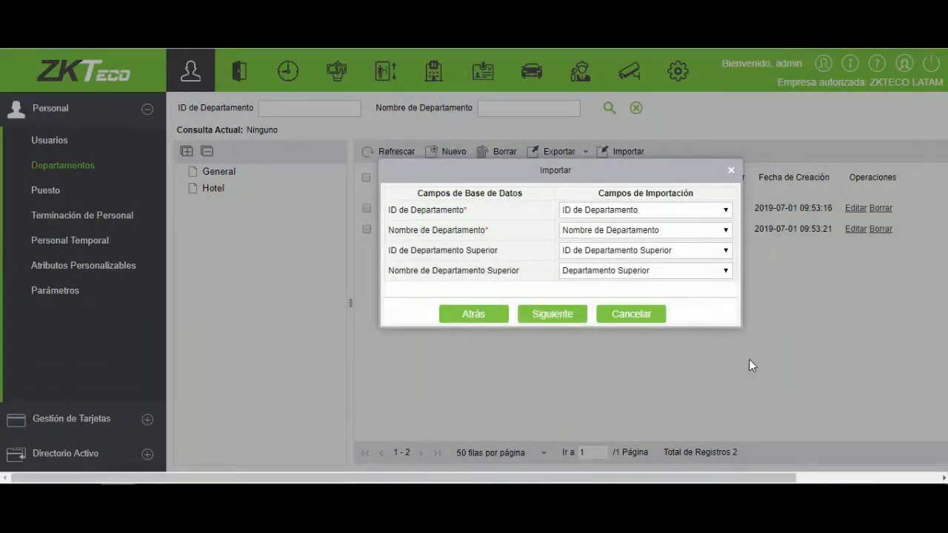
{"action": "left_click", "coordinate": [709, 215]}
{"action": "left_click", "coordinate": [709, 213]}
{"action": "left_click", "coordinate": [673, 268]}
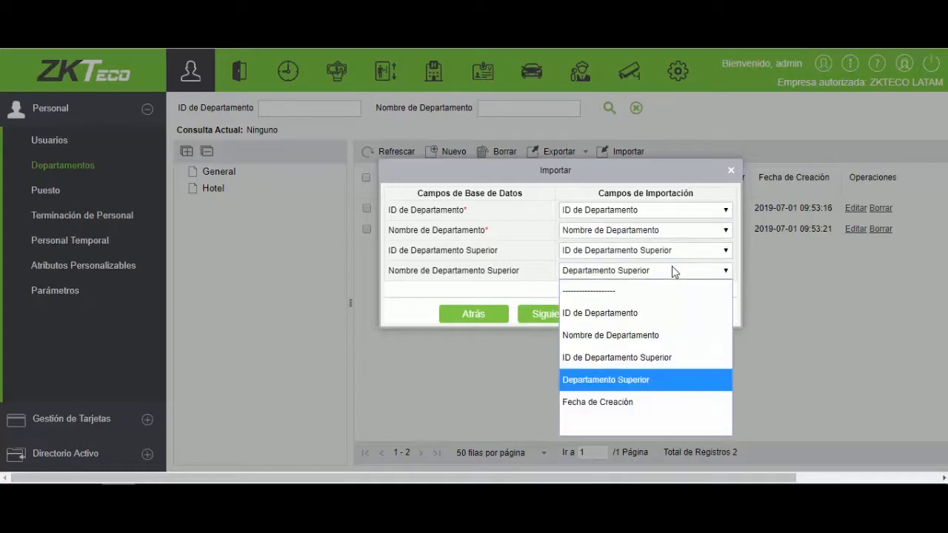
{"action": "left_click", "coordinate": [672, 269]}
{"action": "left_click", "coordinate": [551, 314]}
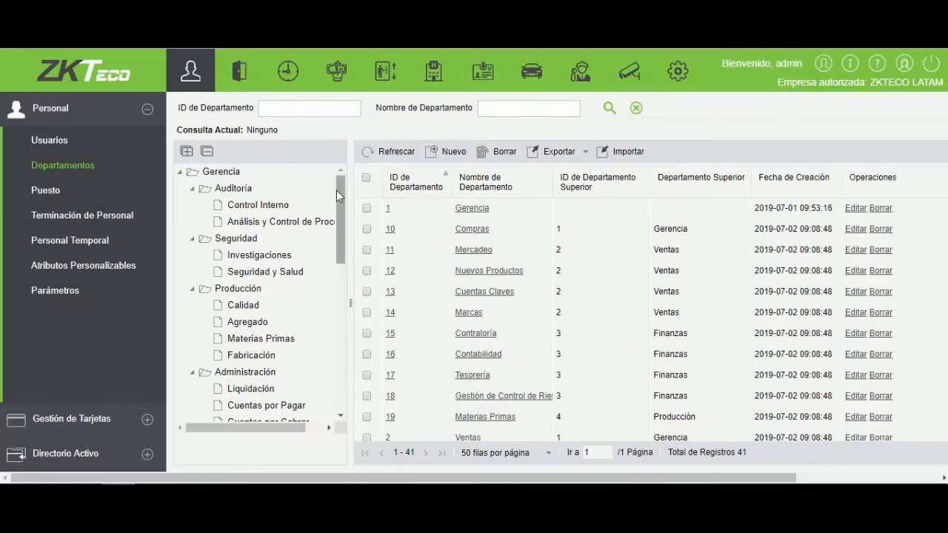
- Review the imported department tree and return to the main dashboard
{"action": "mouse_move", "coordinate": [338, 188]}
{"action": "left_mouse_down"}
{"action": "mouse_move", "coordinate": [331, 347]}
{"action": "mouse_move", "coordinate": [353, 188]}
{"action": "left_mouse_up"}
{"action": "left_click", "coordinate": [126, 76]}
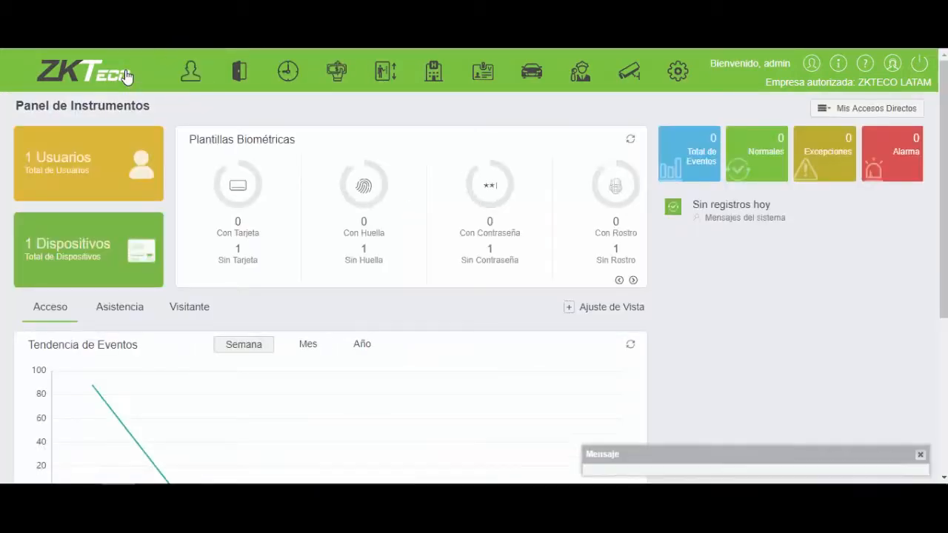